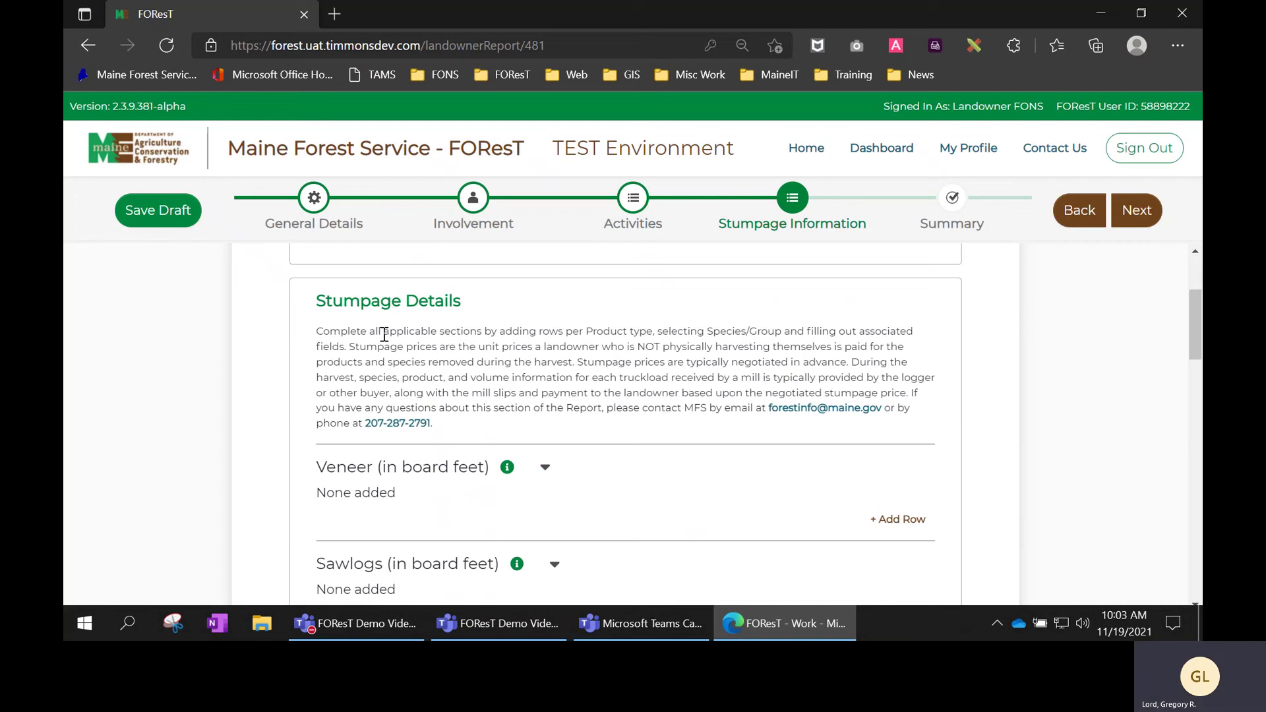
# Add a Sawlogs row for White Pine with 5000 board feet at $150 per MBF.
pyautogui.scroll(-1, 518, 360)
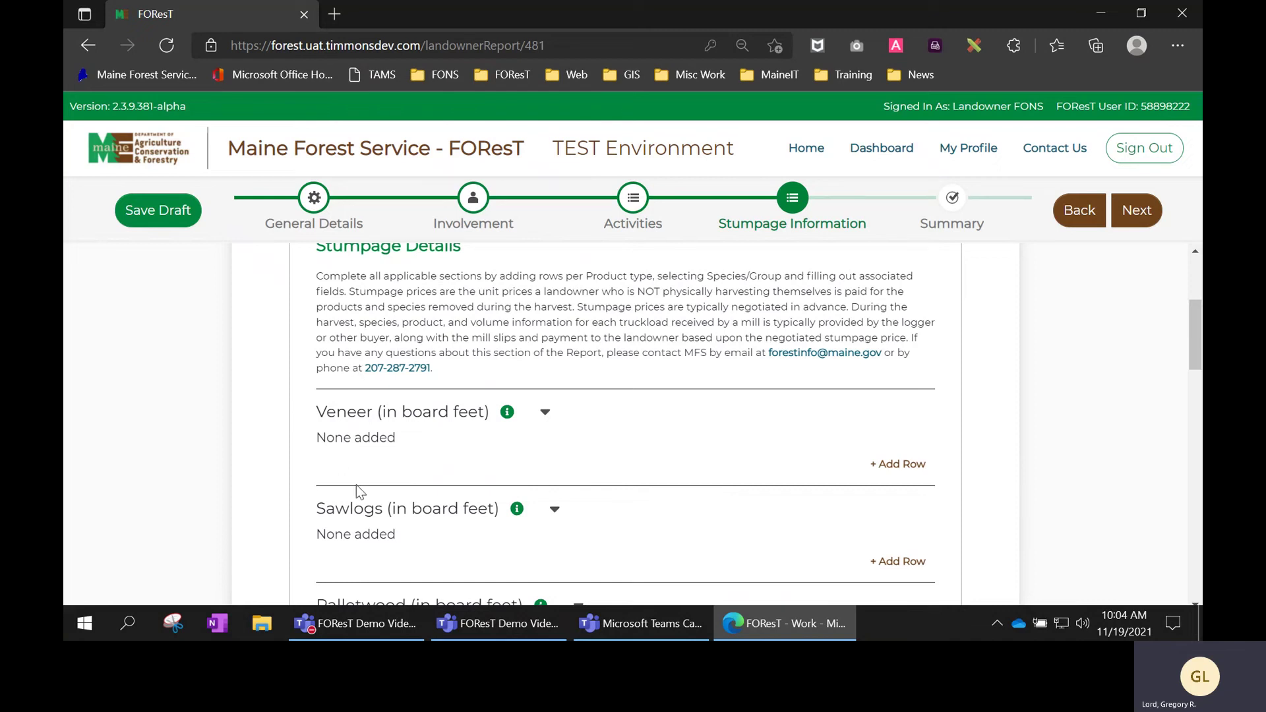
pyautogui.scroll(-1, 354, 484)
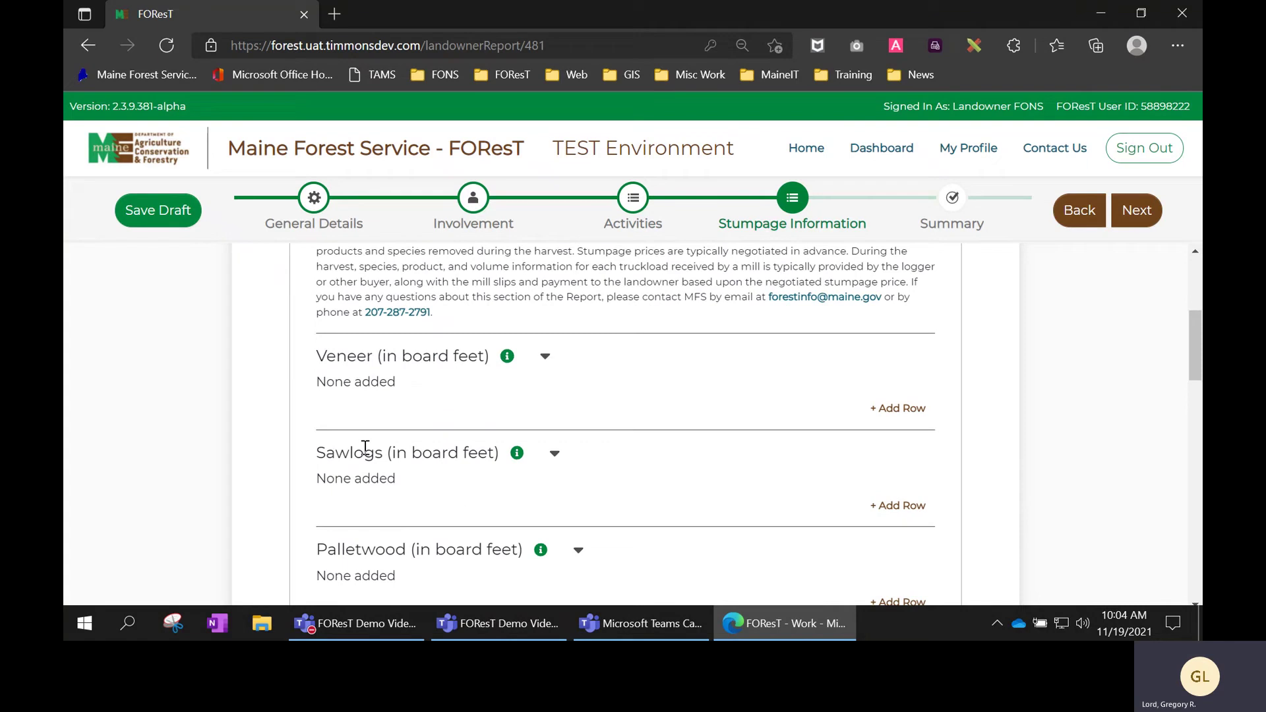
pyautogui.scroll(-2, 457, 462)
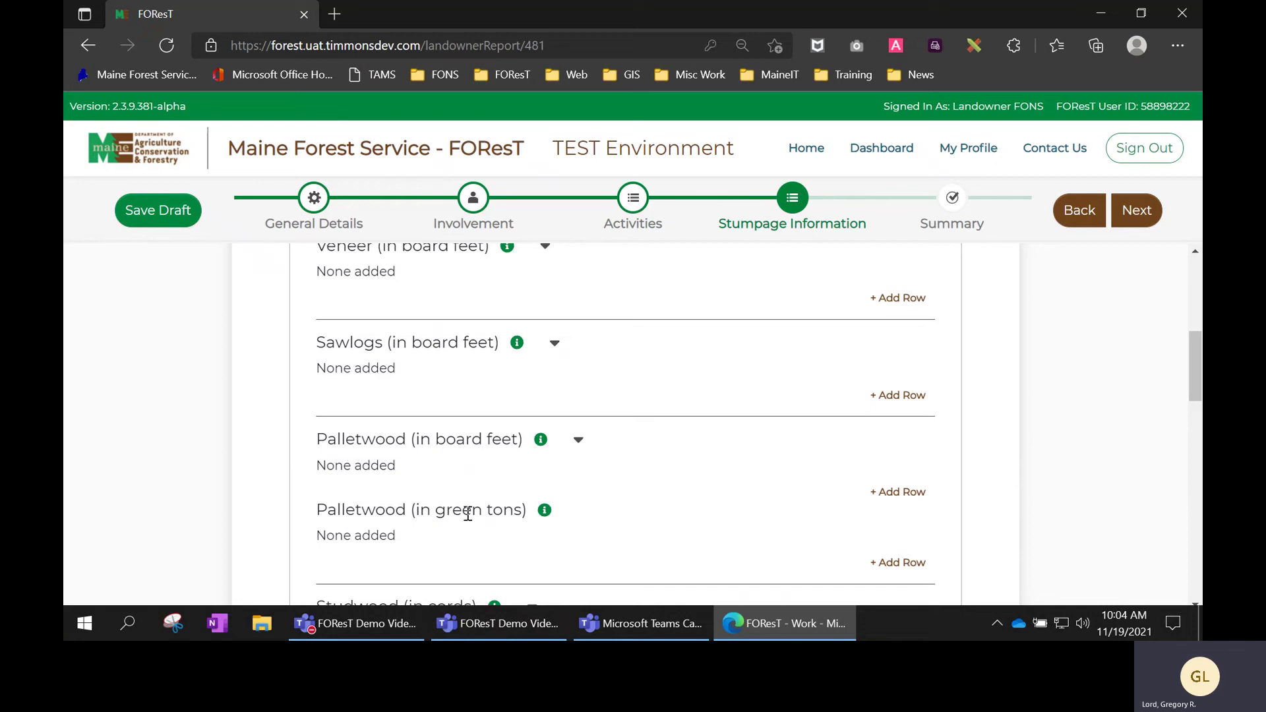
pyautogui.scroll(-1, 644, 505)
pyautogui.scroll(-2, 643, 504)
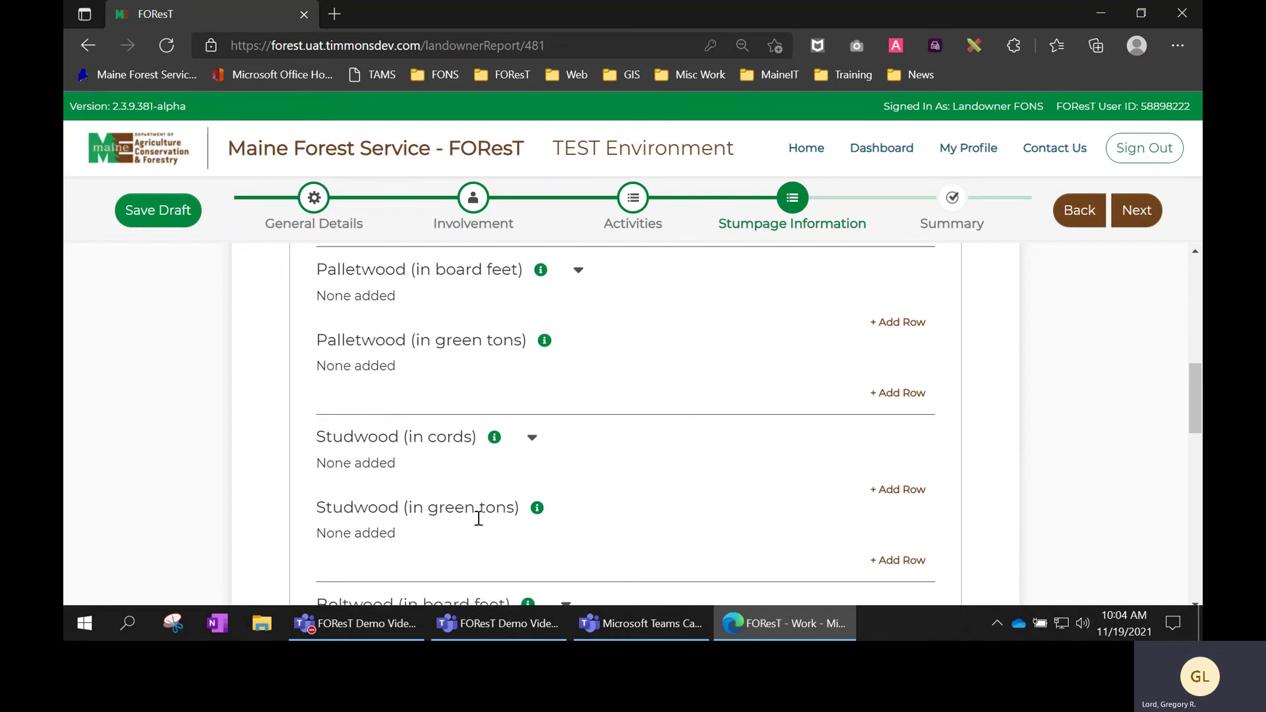
pyautogui.scroll(-2, 479, 518)
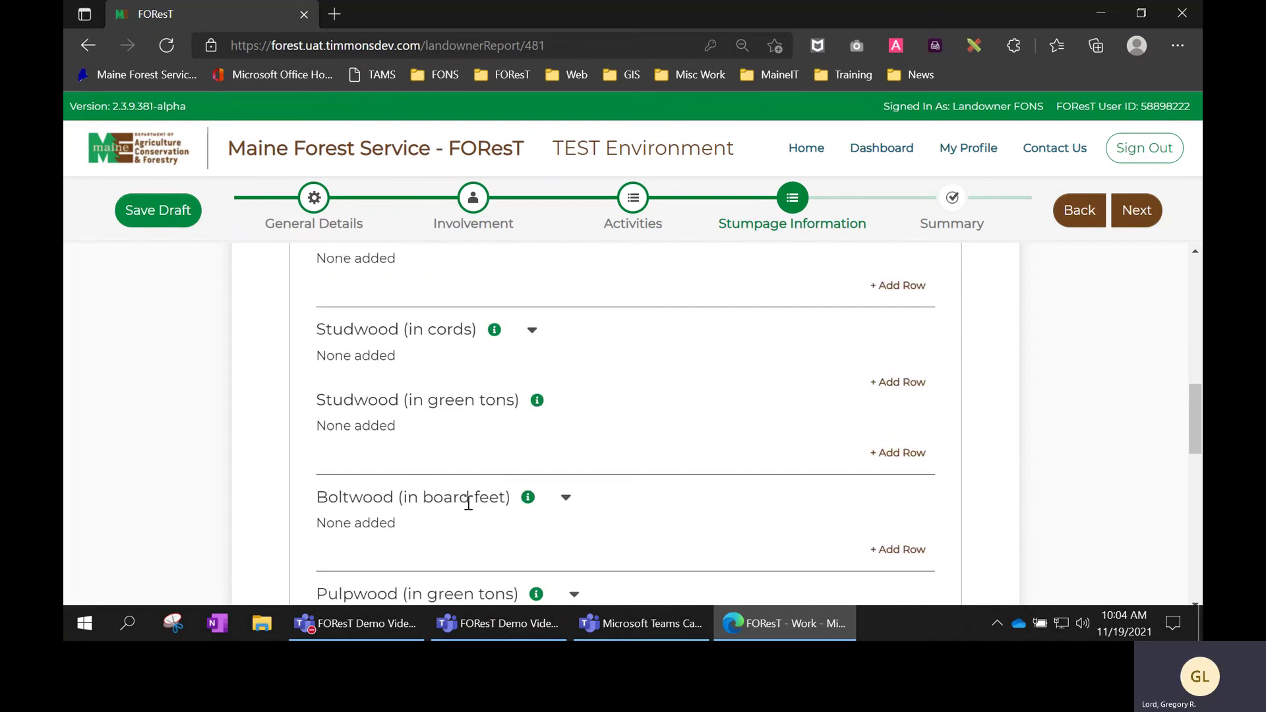
pyautogui.scroll(-2, 468, 502)
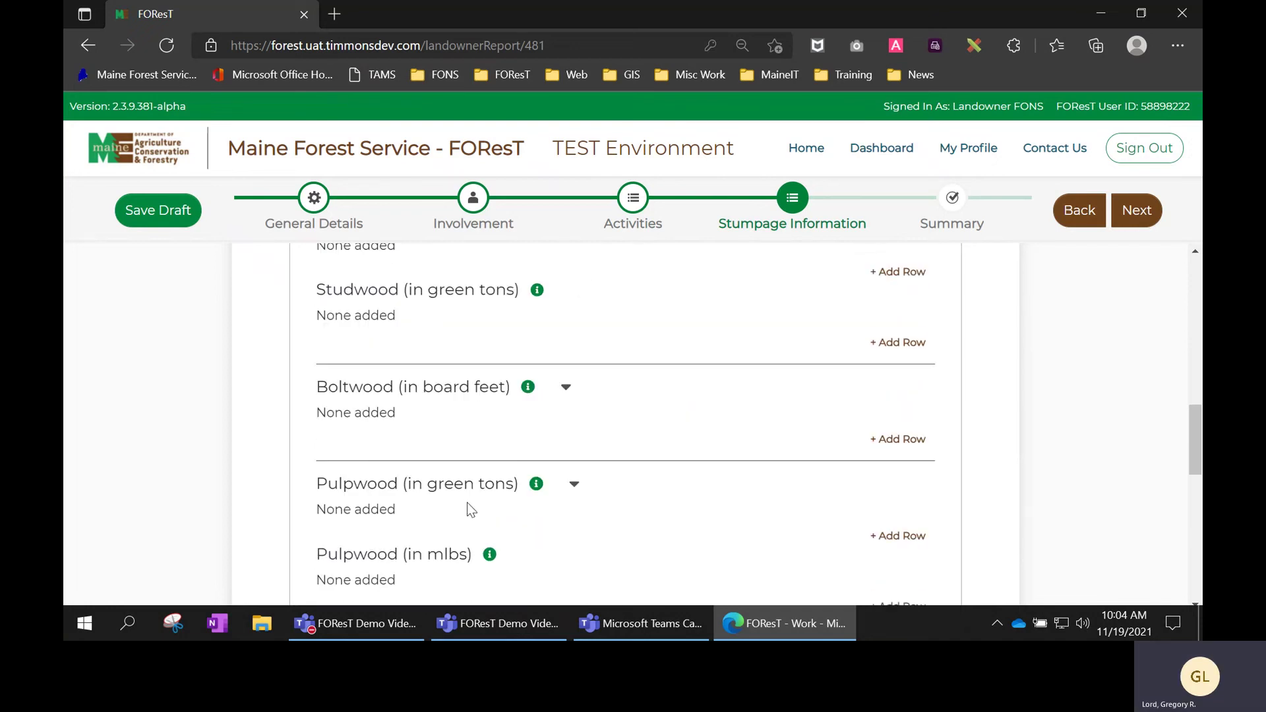
pyautogui.scroll(-1, 468, 485)
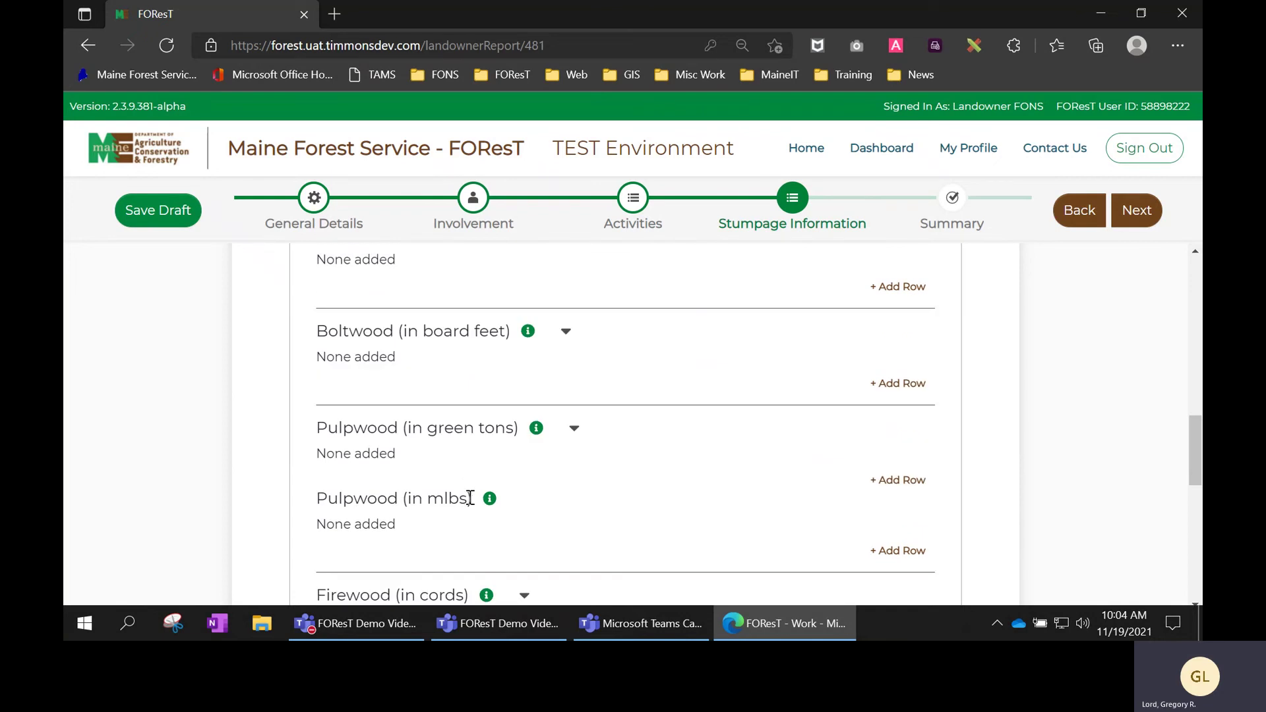
pyautogui.scroll(-3, 451, 498)
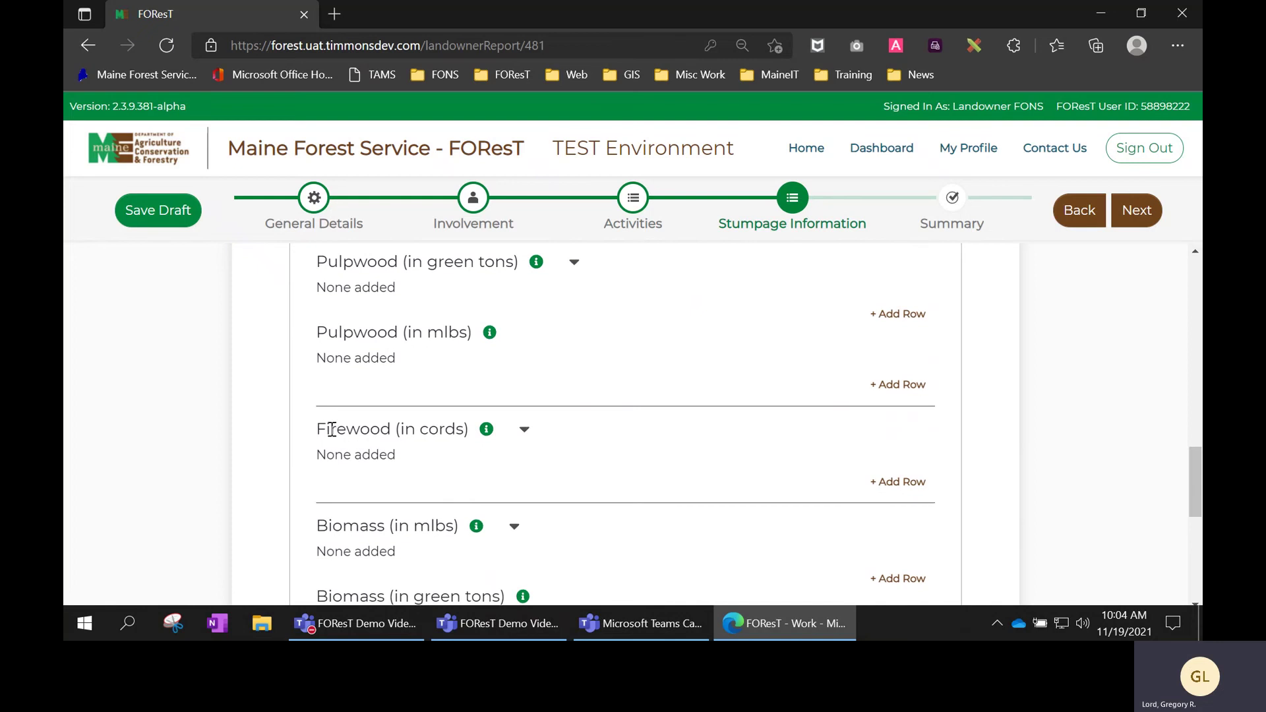
pyautogui.scroll(-2, 535, 460)
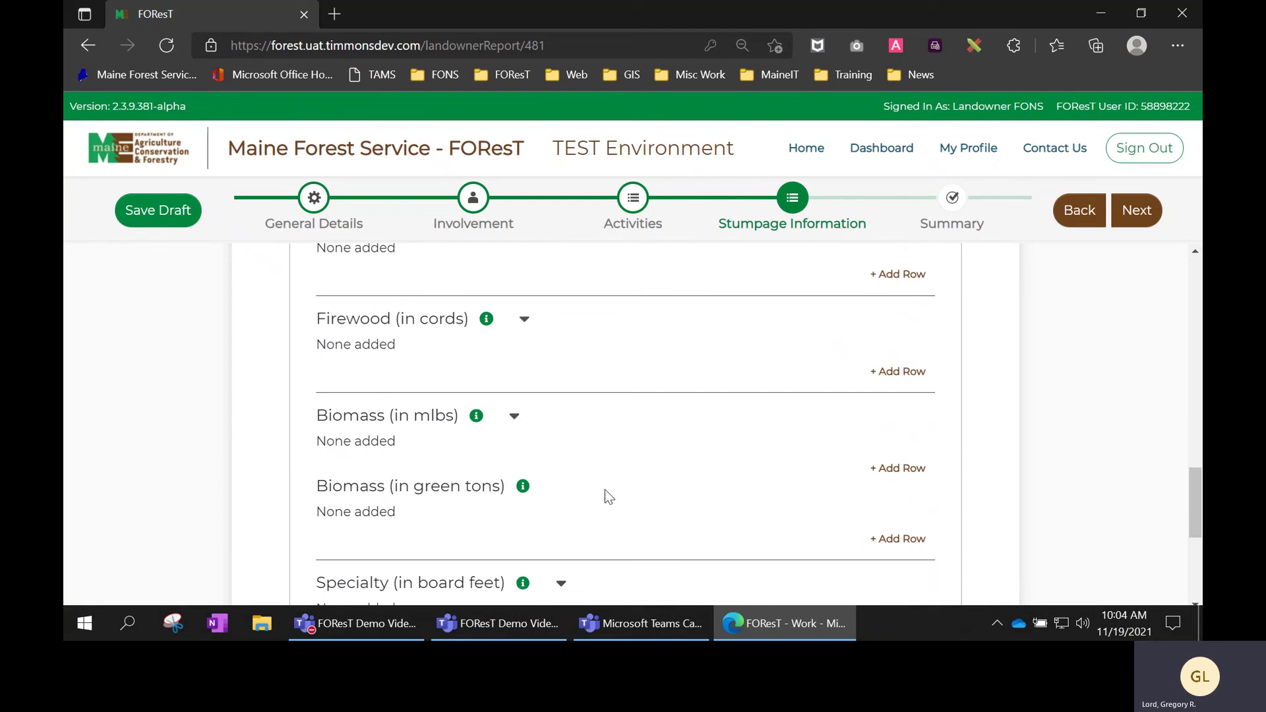
pyautogui.scroll(-3, 636, 493)
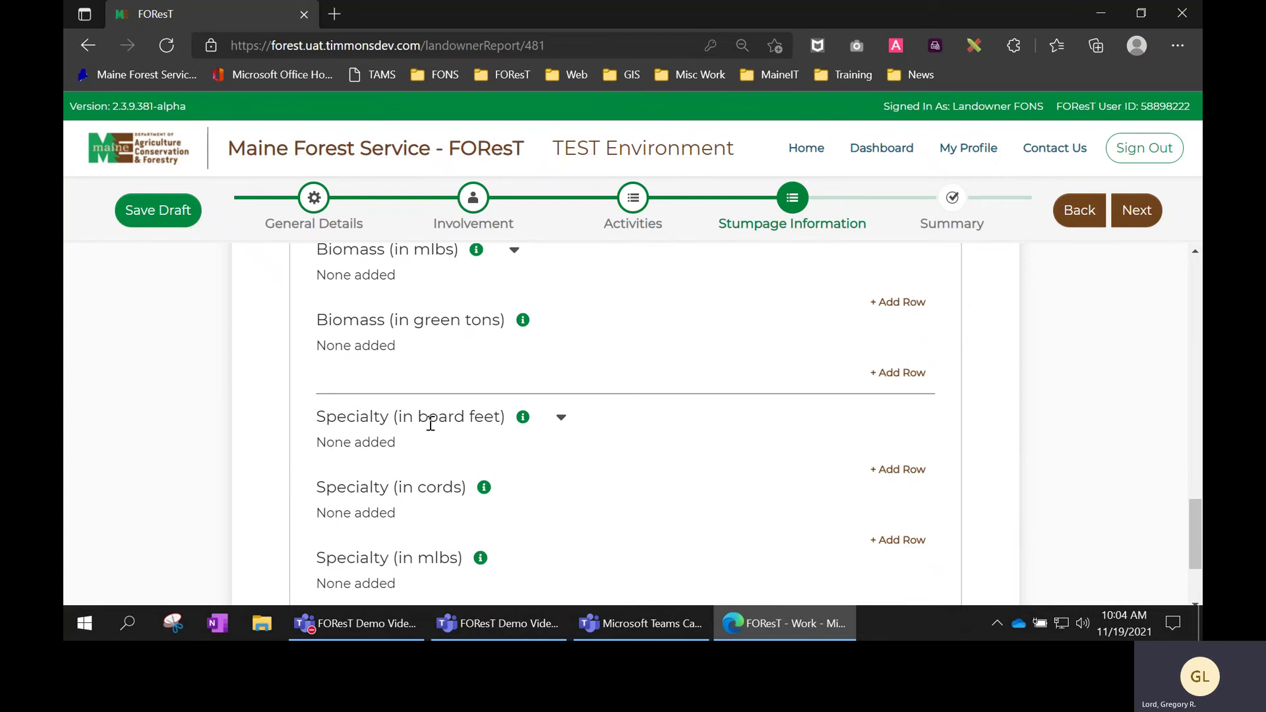
pyautogui.scroll(-2, 431, 422)
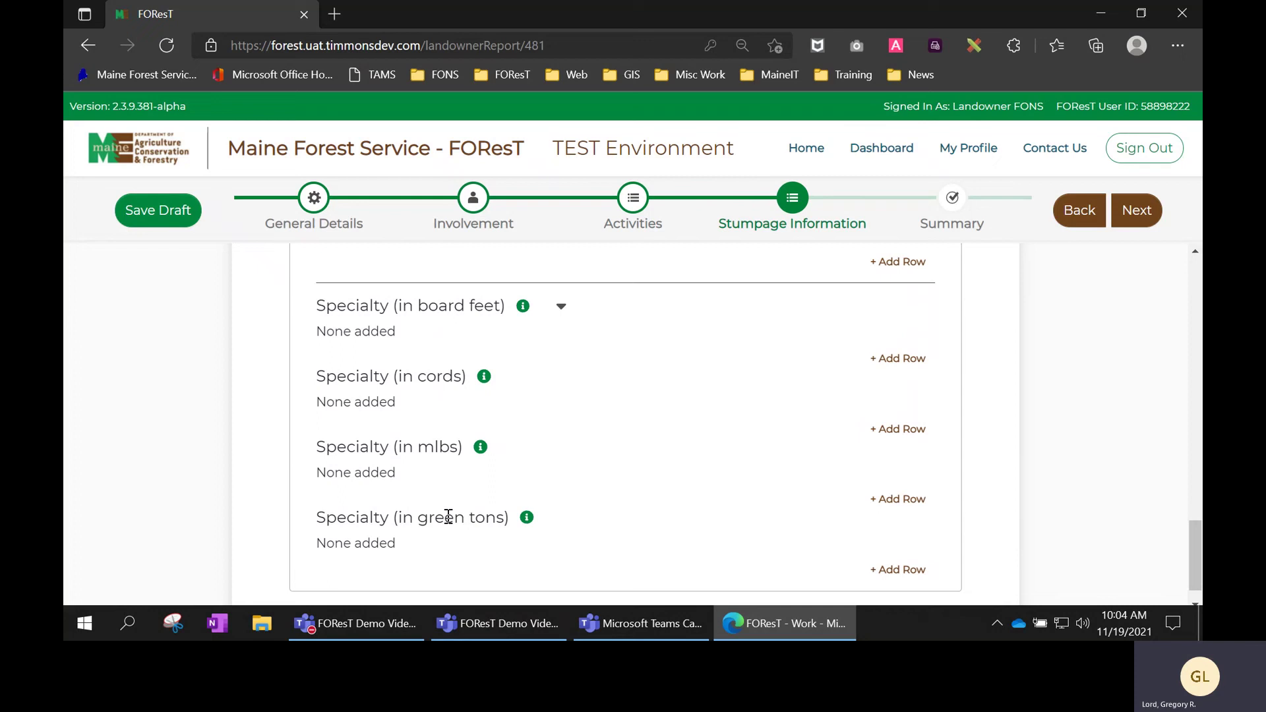
pyautogui.scroll(-1, 595, 520)
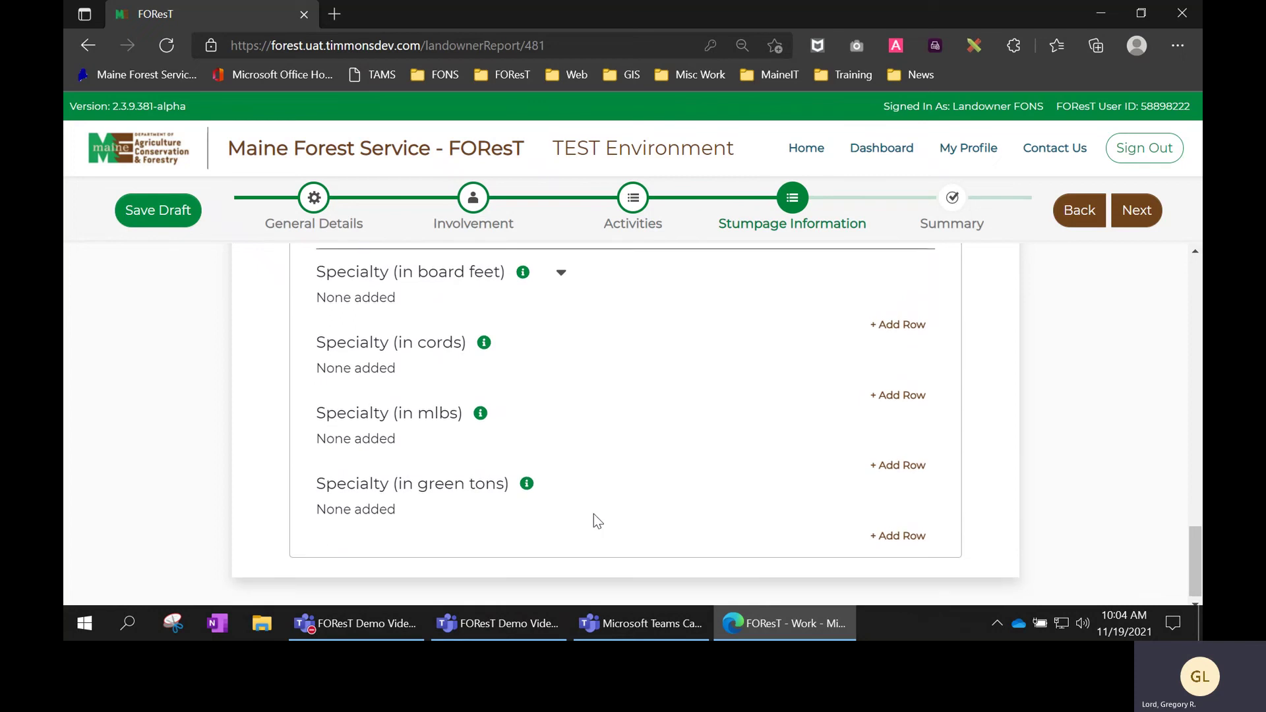
pyautogui.scroll(2, 595, 521)
pyautogui.scroll(6, 596, 520)
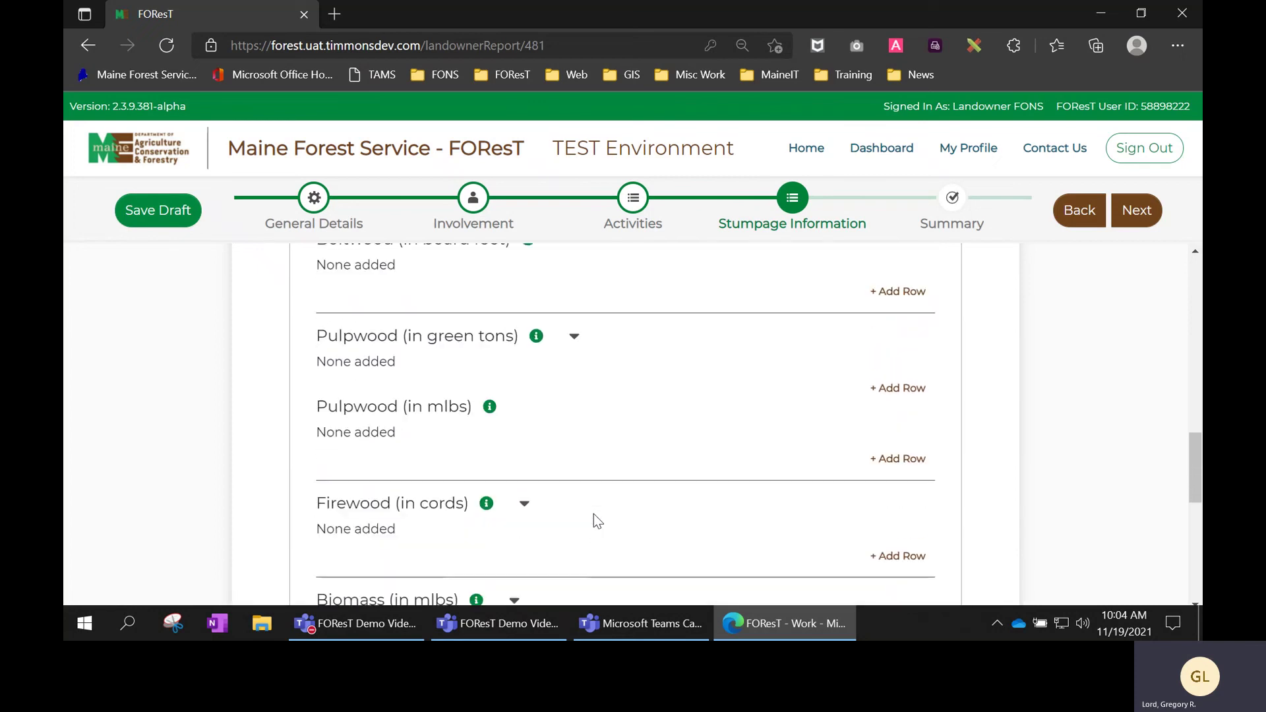
pyautogui.scroll(7, 595, 520)
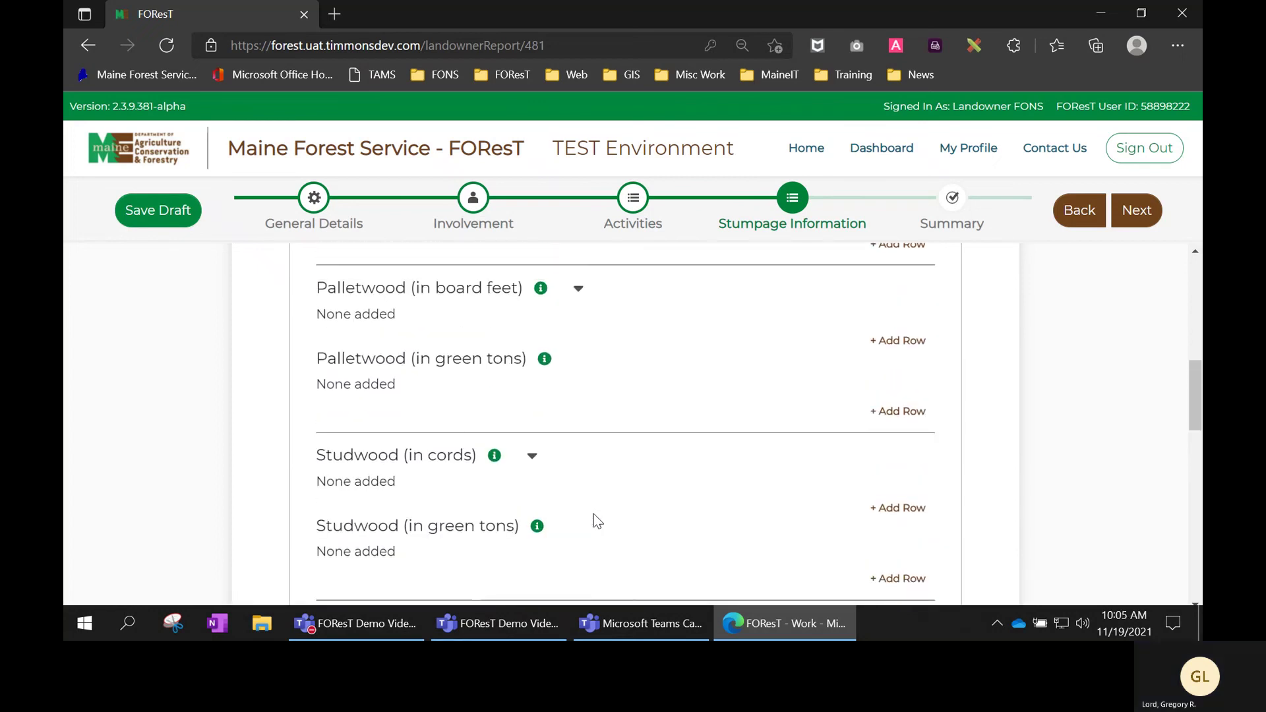
pyautogui.scroll(5, 594, 515)
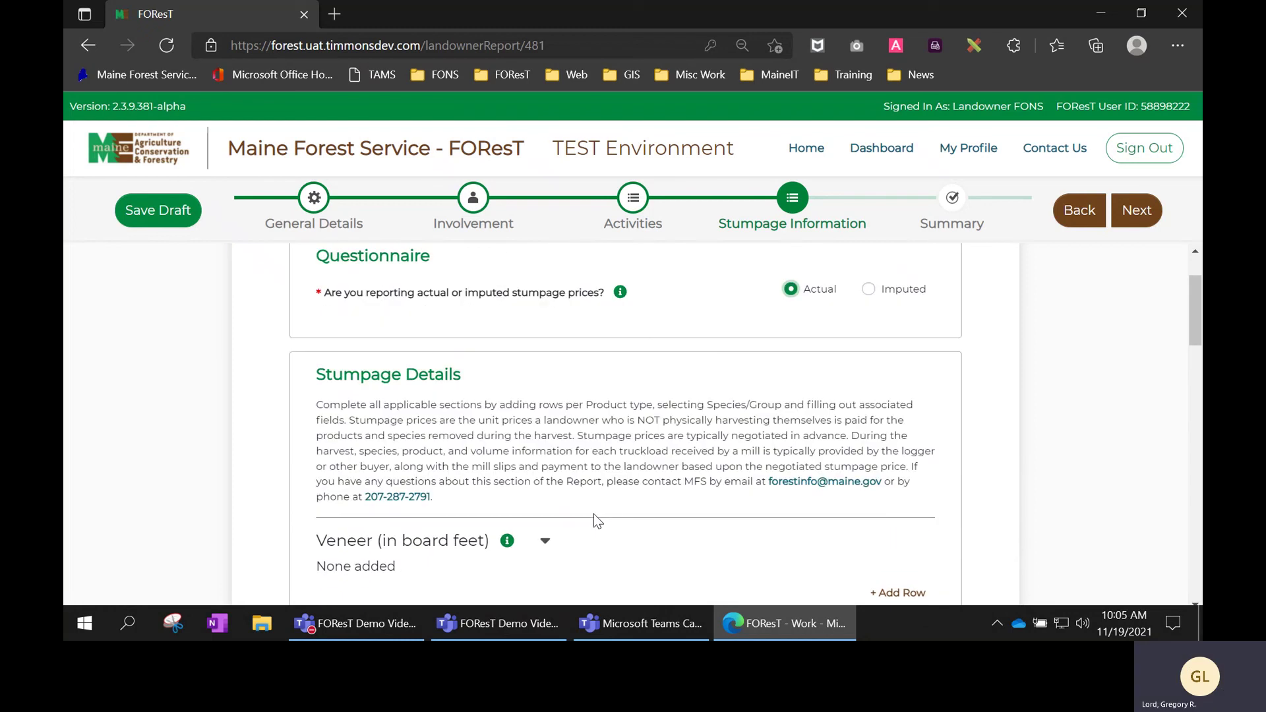
pyautogui.scroll(-1, 547, 401)
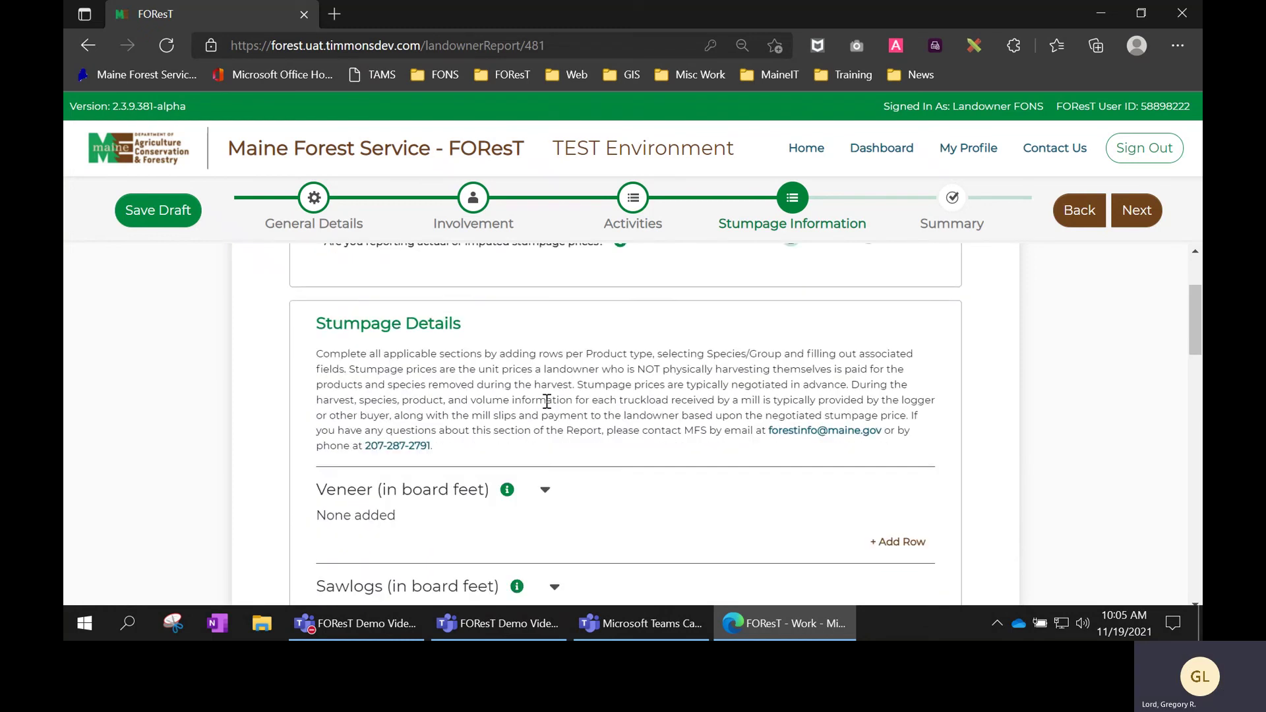
pyautogui.scroll(-1, 546, 401)
pyautogui.scroll(-2, 610, 399)
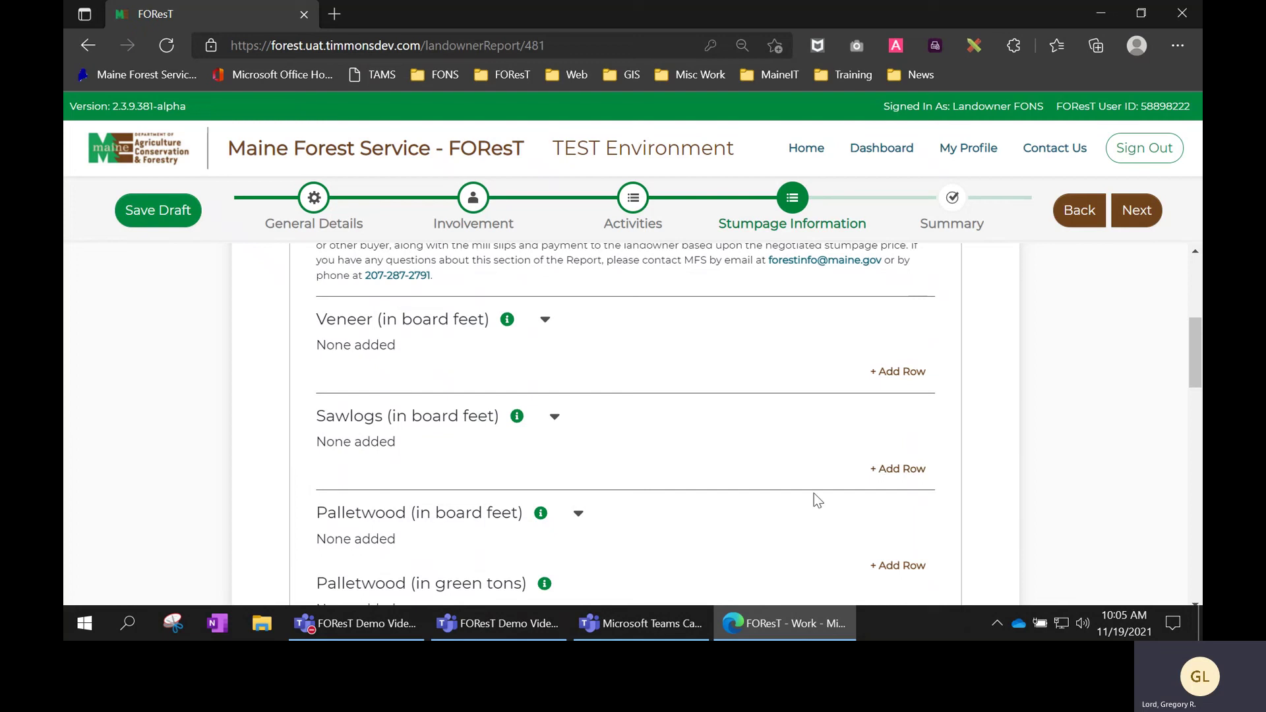
pyautogui.click(907, 469)
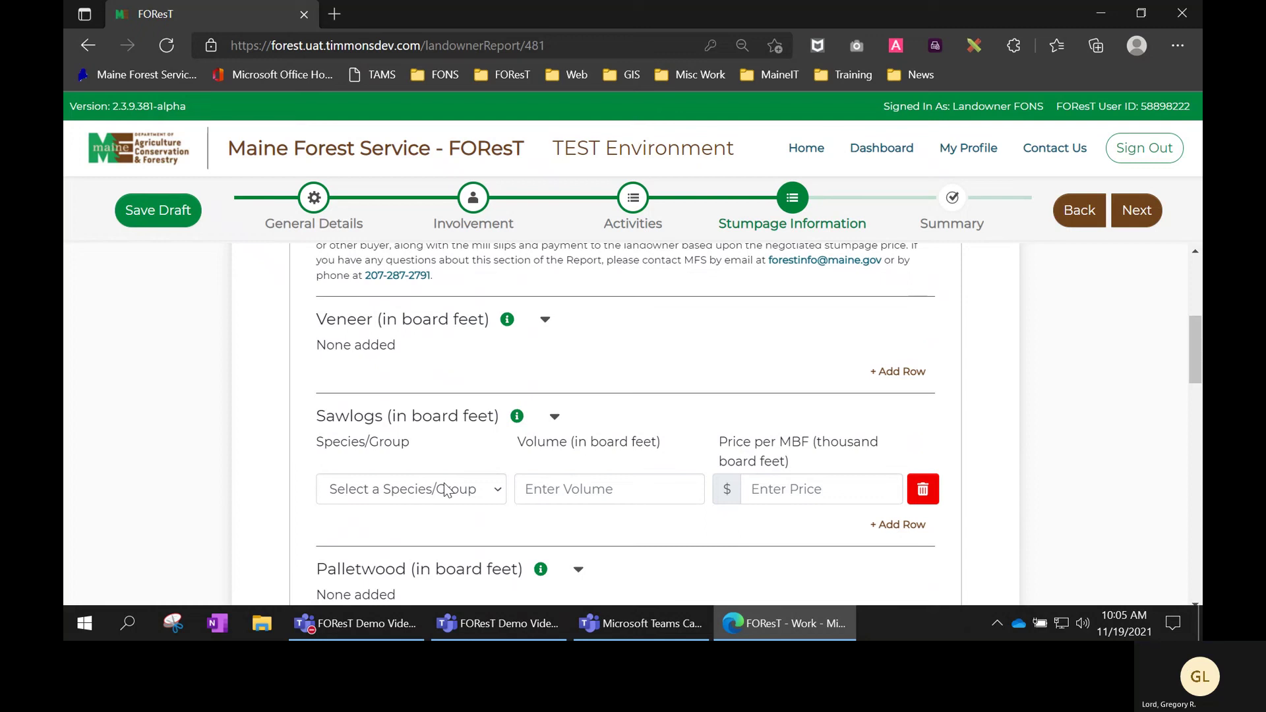
pyautogui.click(394, 493)
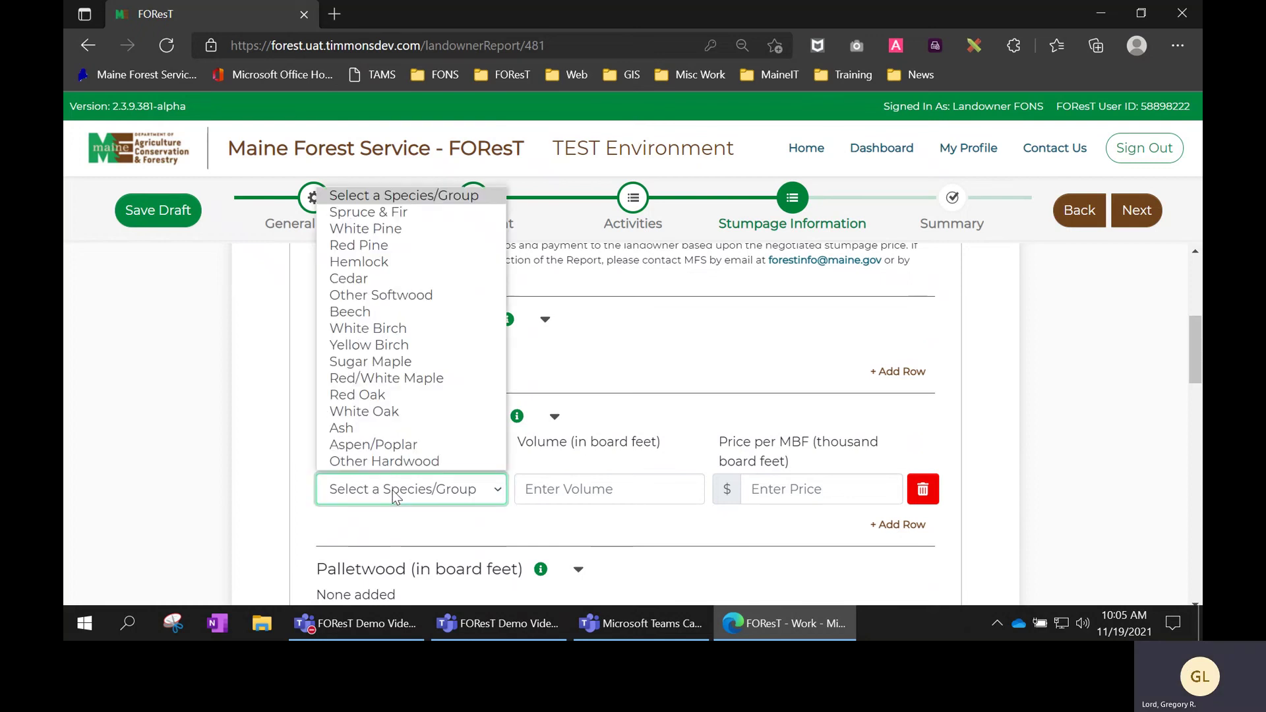
pyautogui.click(385, 228)
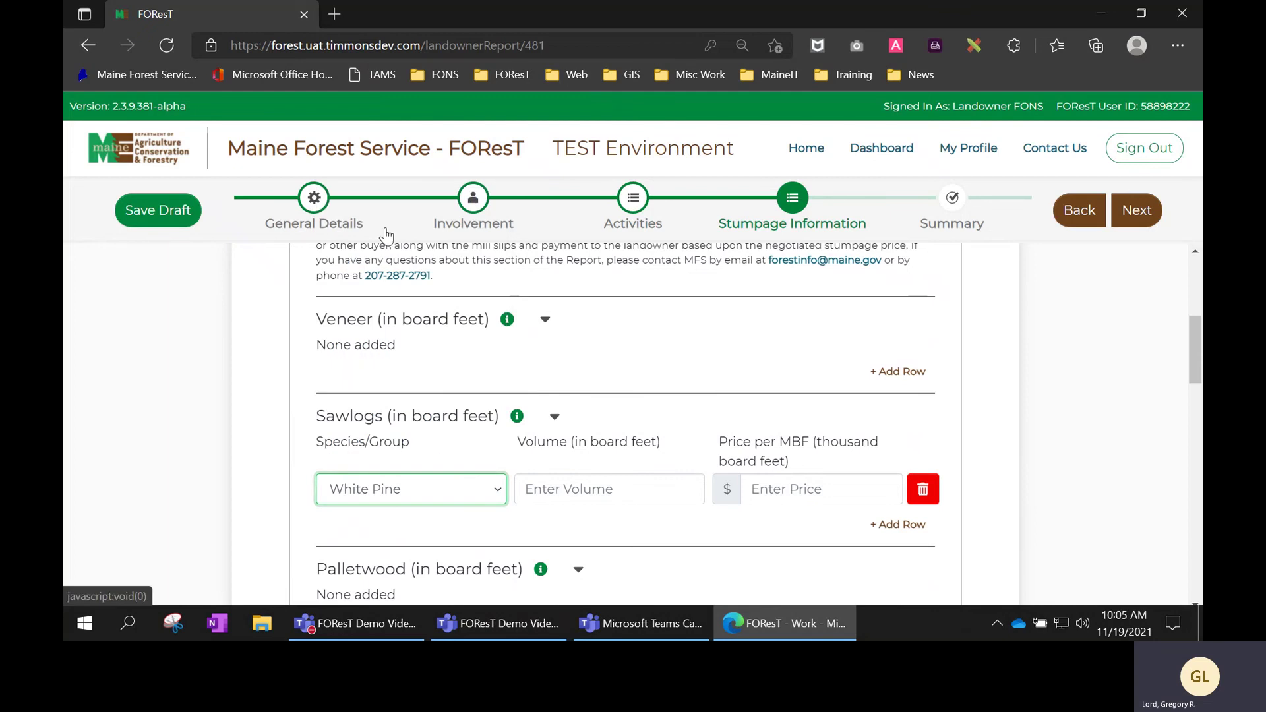
pyautogui.click(567, 488)
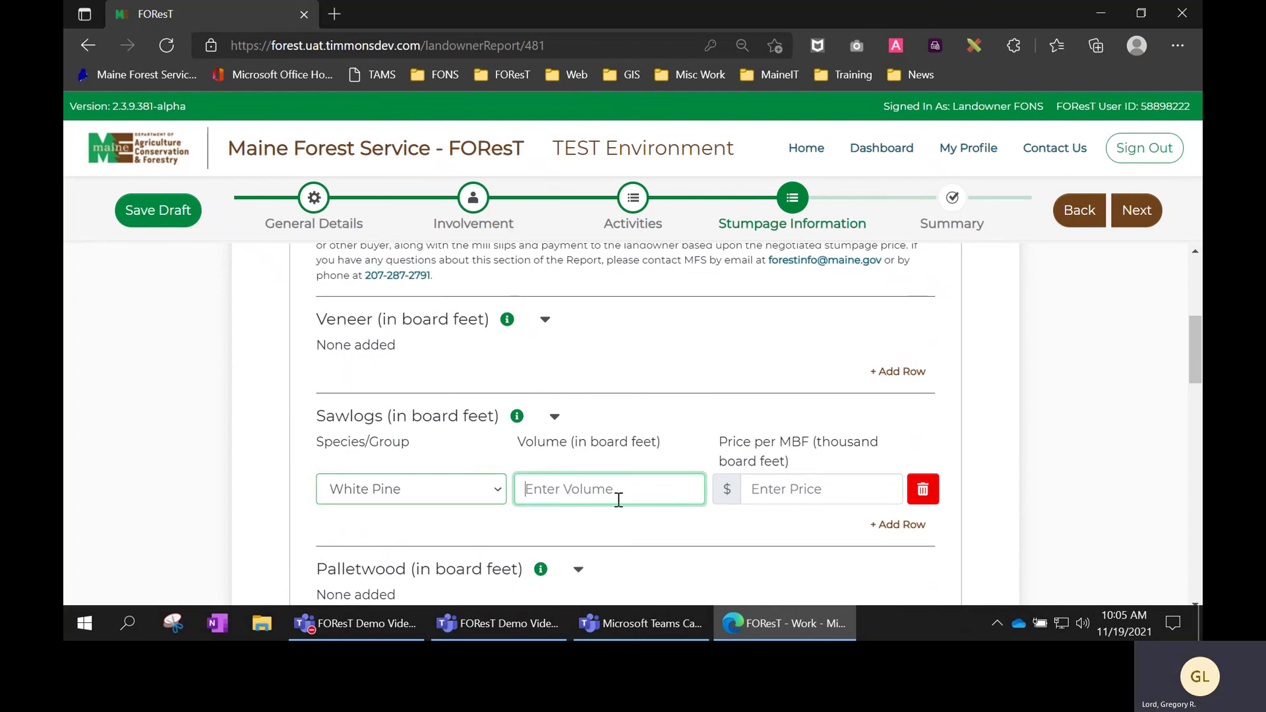
pyautogui.write('5000')
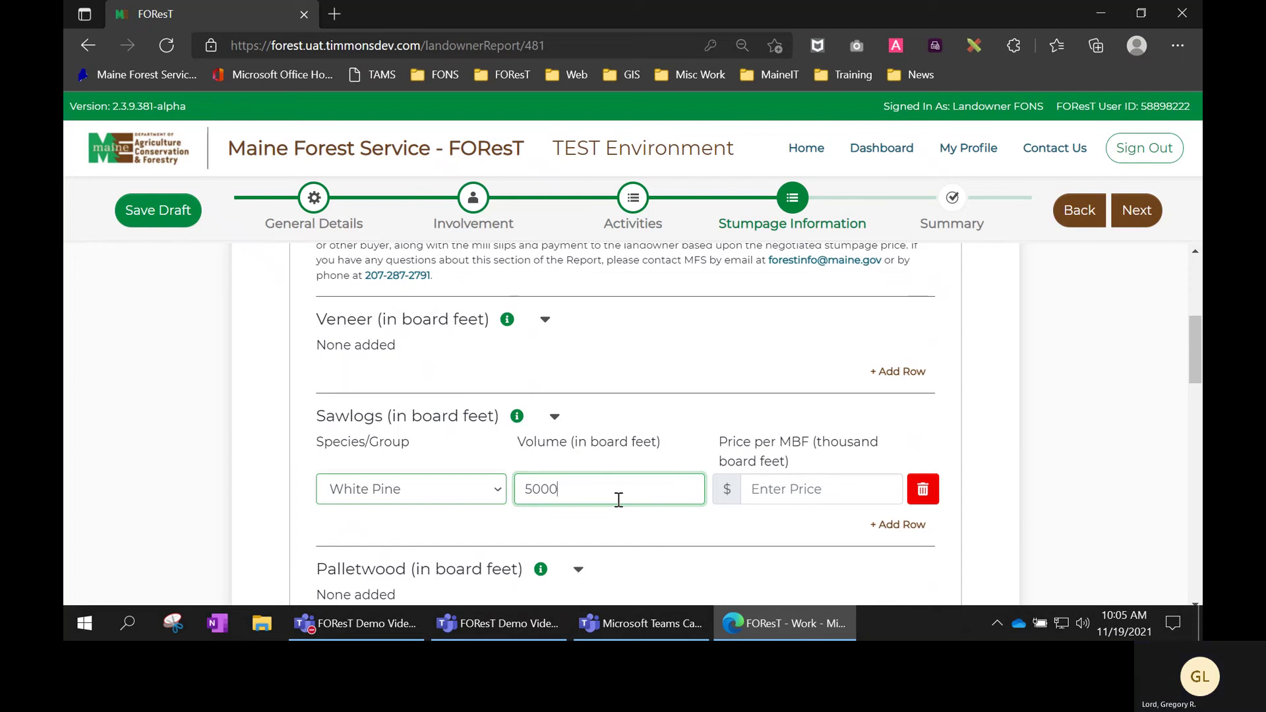
pyautogui.click(798, 489)
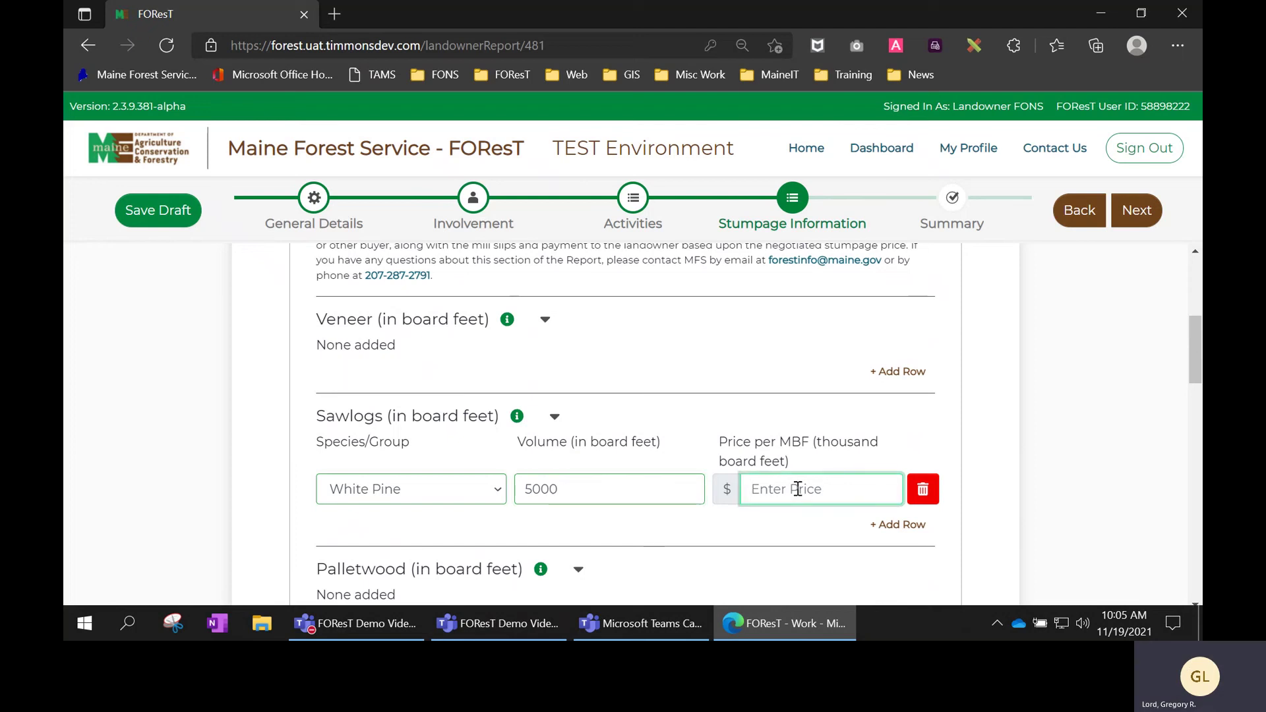
pyautogui.write('150')
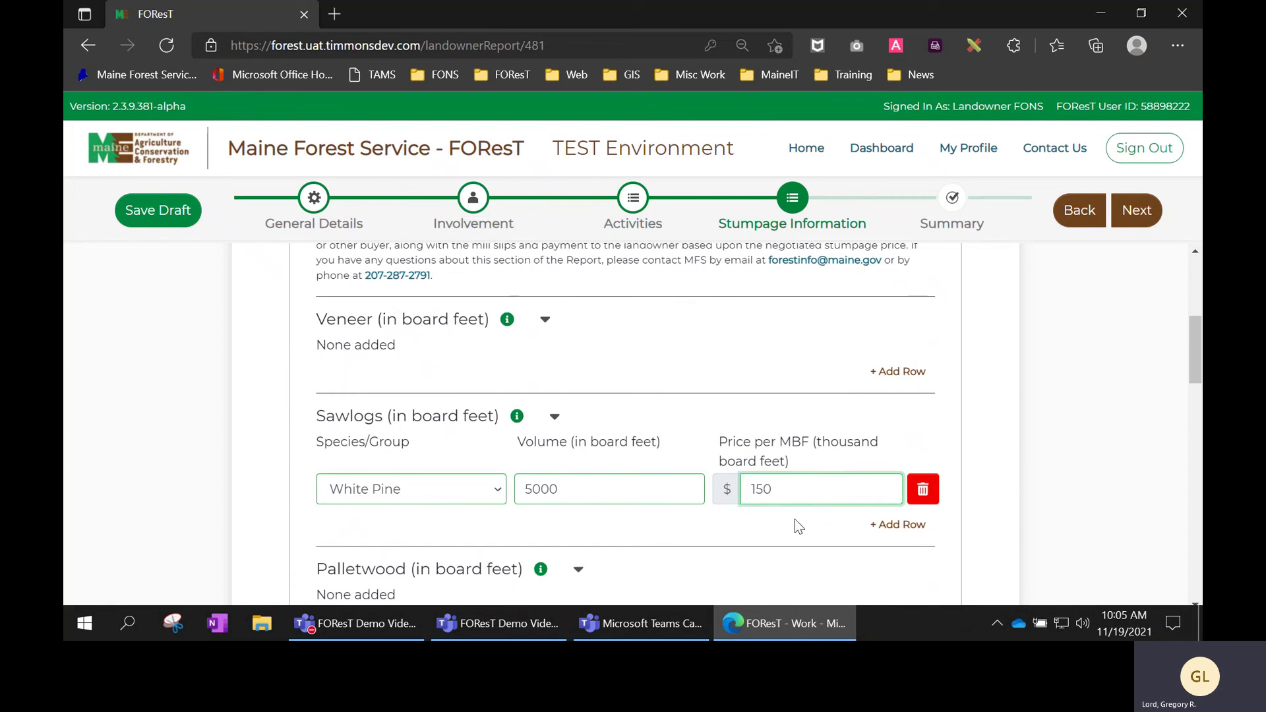
pyautogui.click(793, 520)
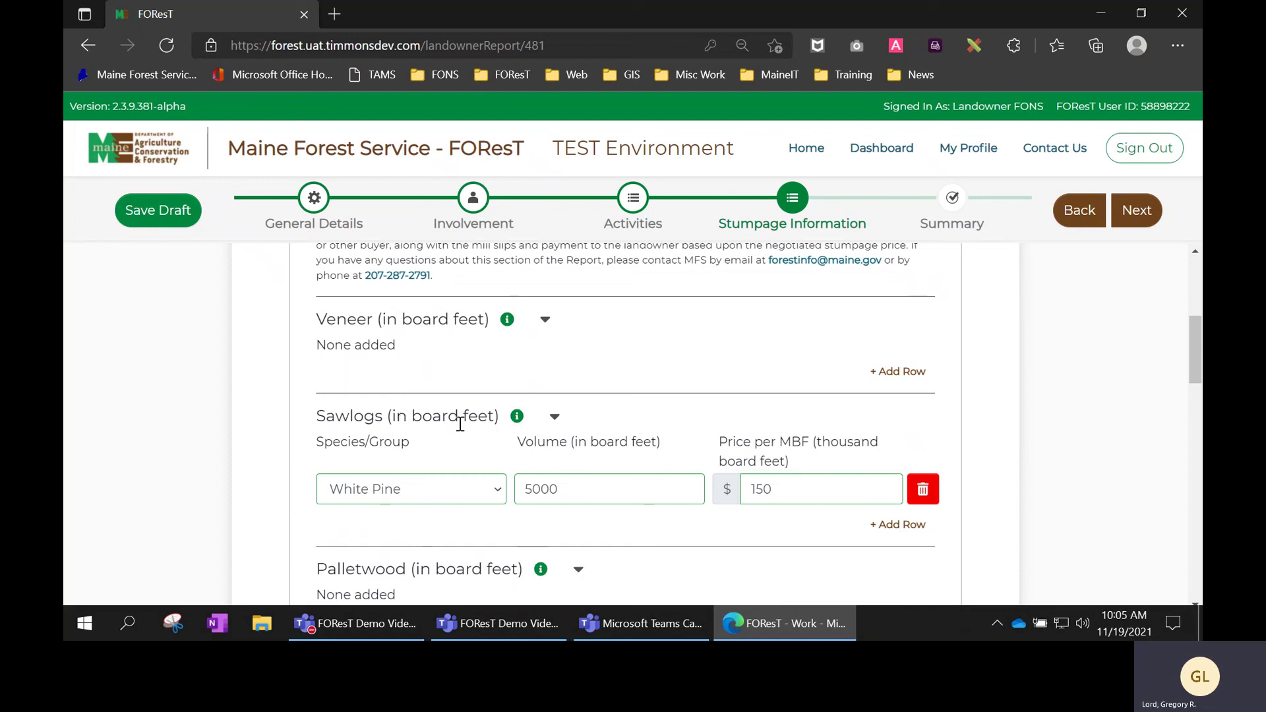
# Add a Red Oak Sawlogs row at $250 per MBF, correcting its volume from 25000 to 2500.
pyautogui.click(899, 526)
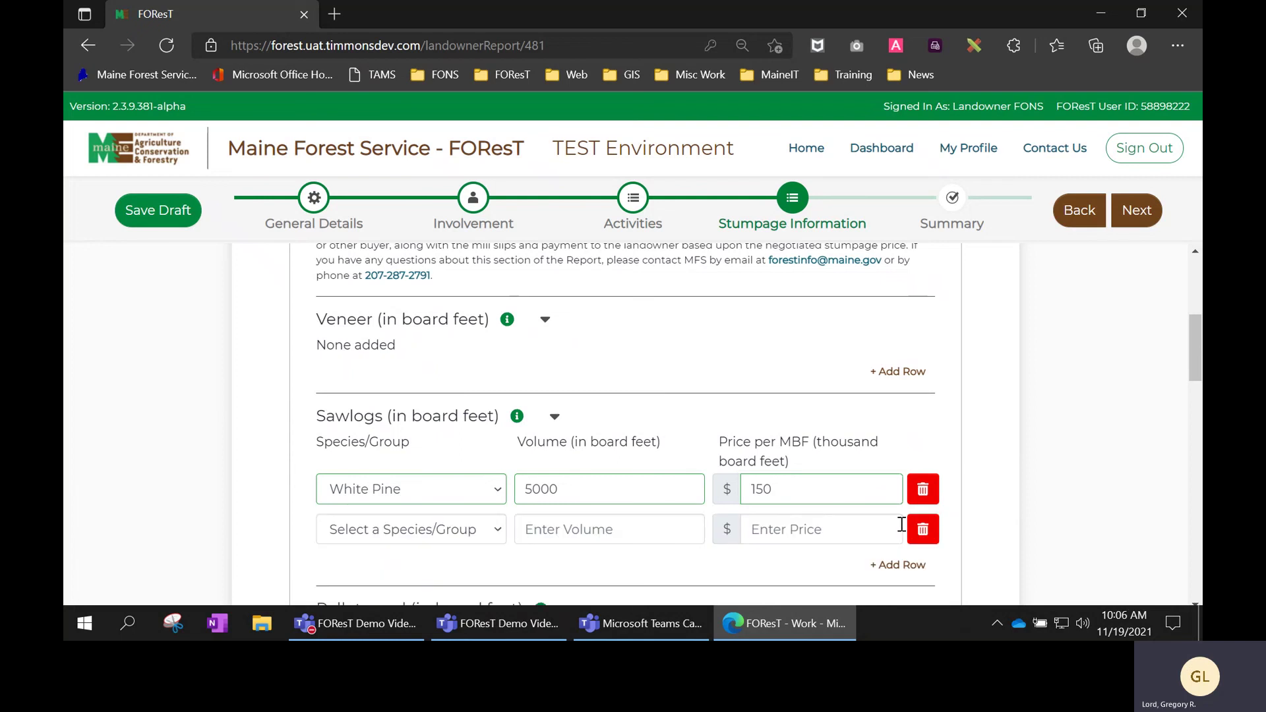
pyautogui.click(495, 535)
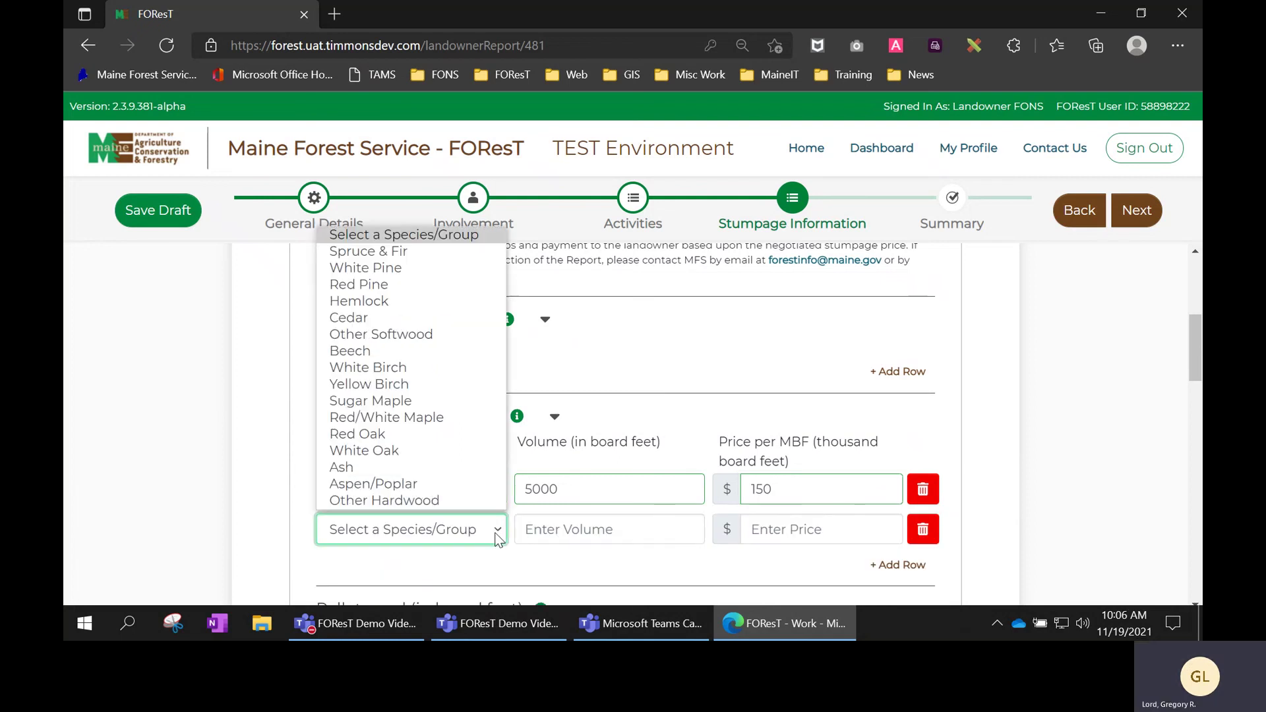
pyautogui.click(398, 434)
pyautogui.click(571, 530)
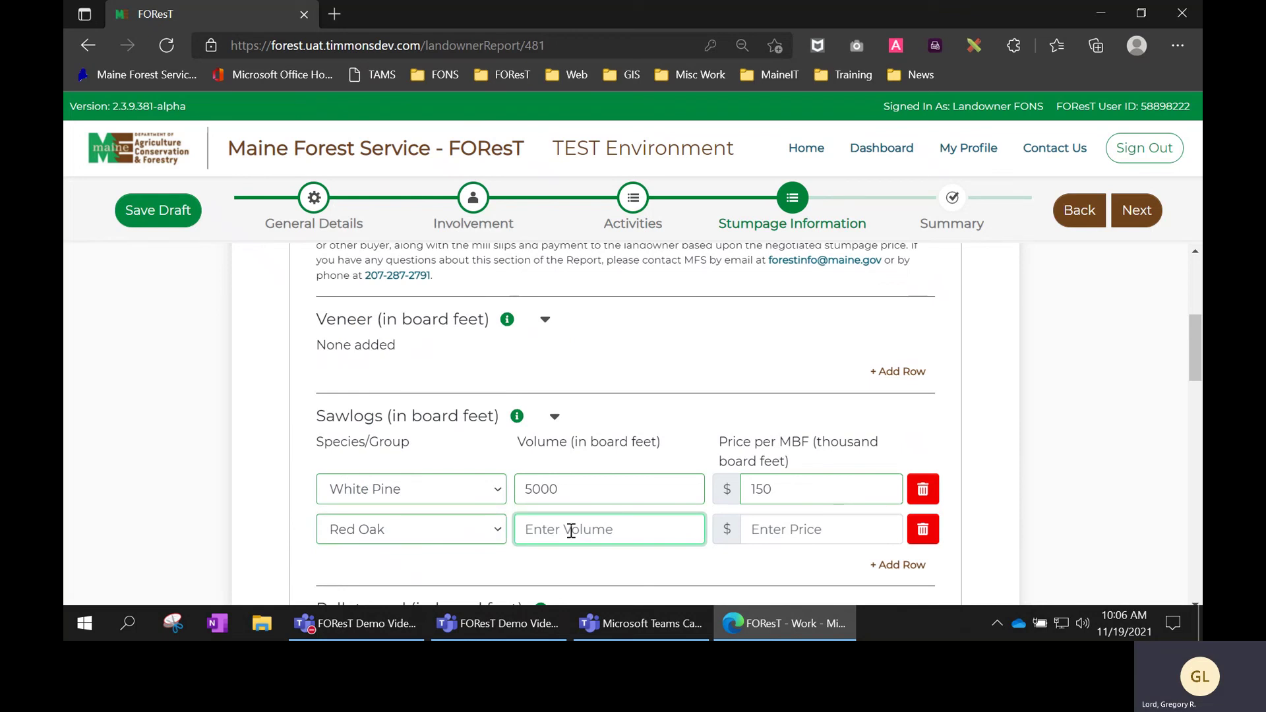
pyautogui.write('25000')
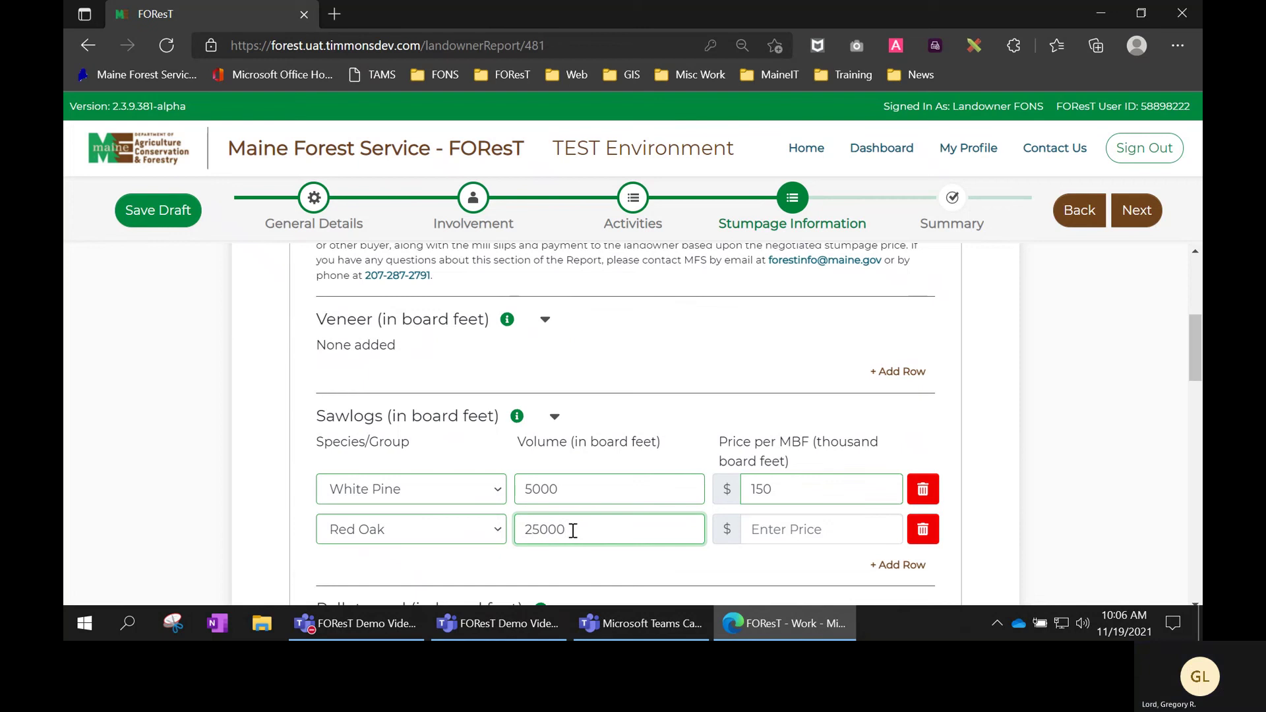
pyautogui.click(811, 531)
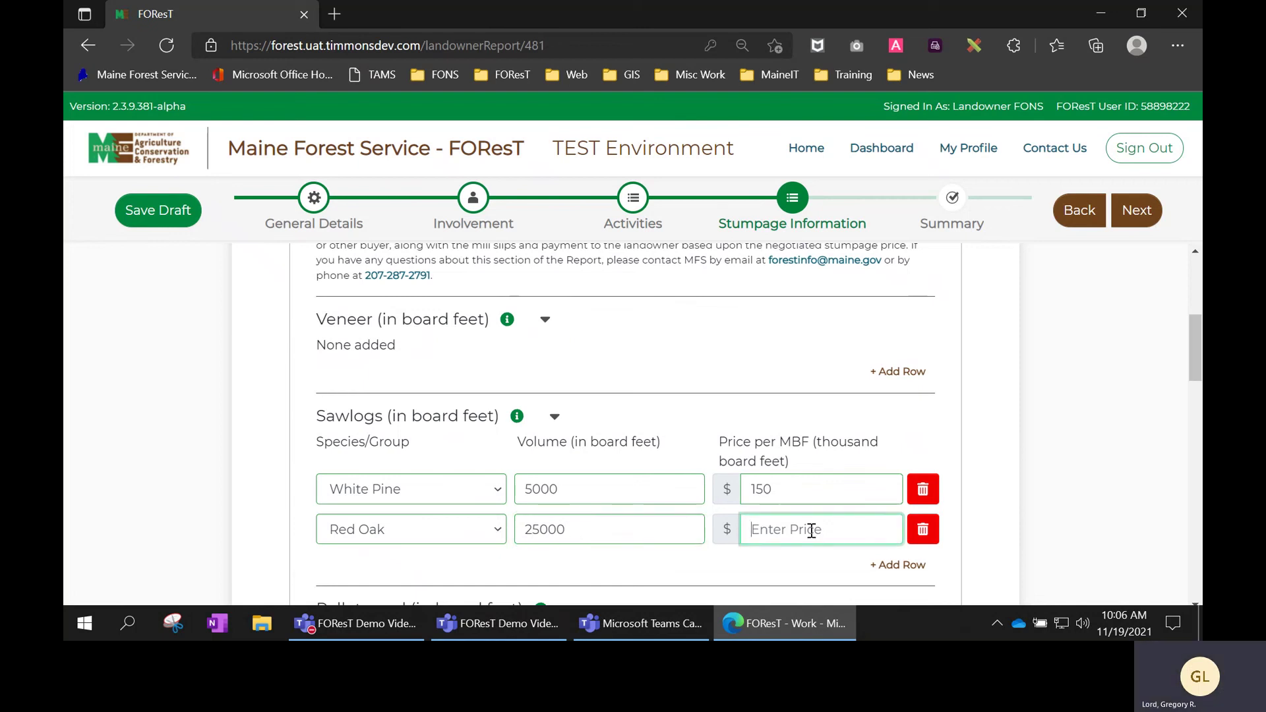
pyautogui.write('250')
pyautogui.click(805, 567)
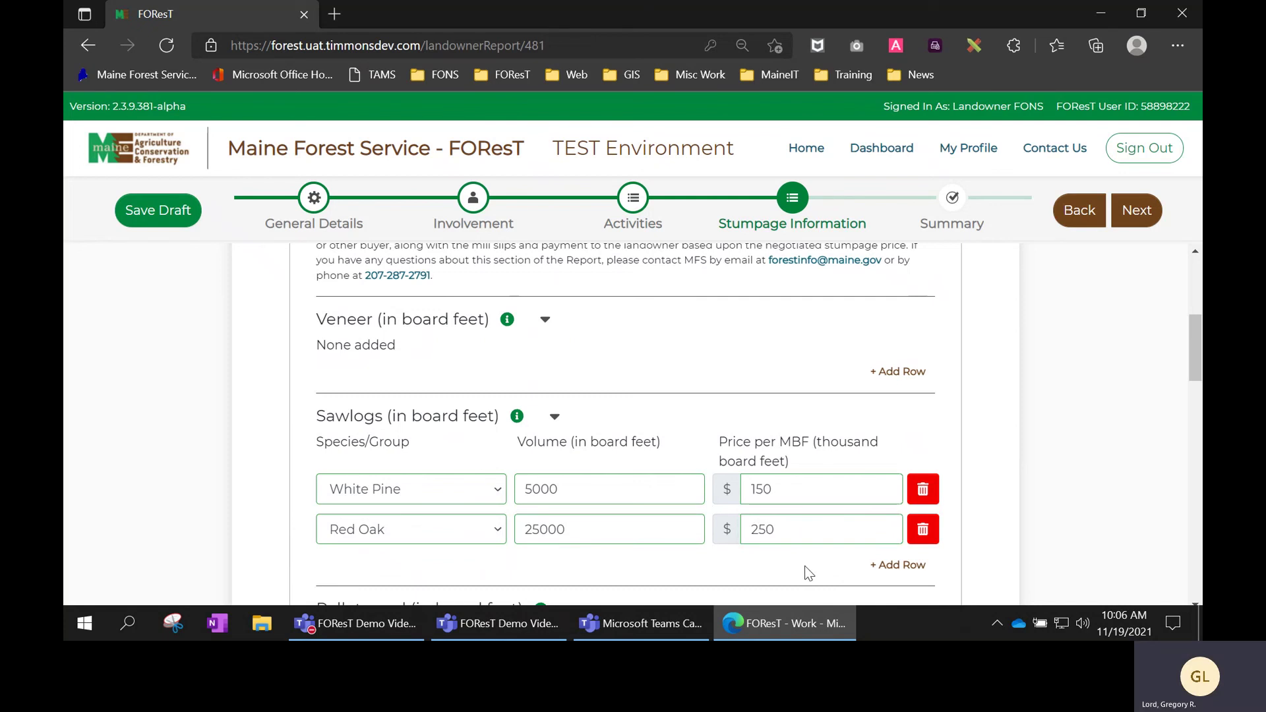
pyautogui.click(593, 532)
pyautogui.press('BackSpace')
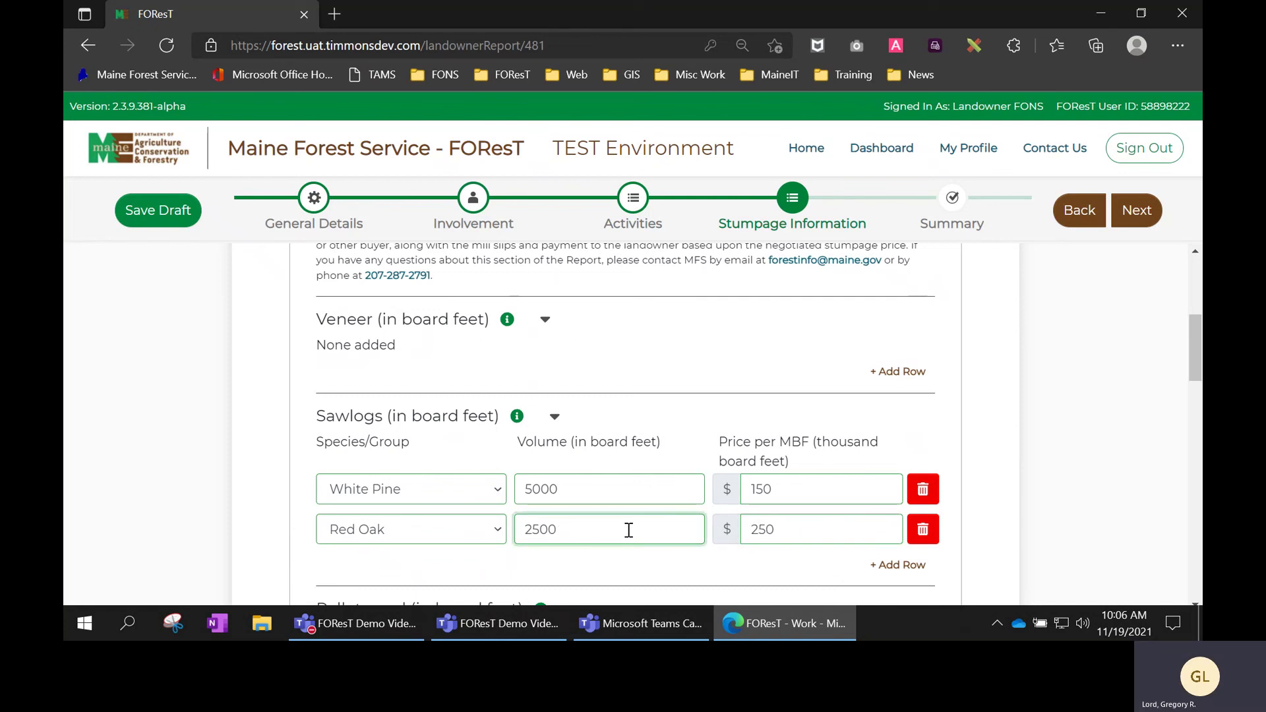
pyautogui.click(724, 568)
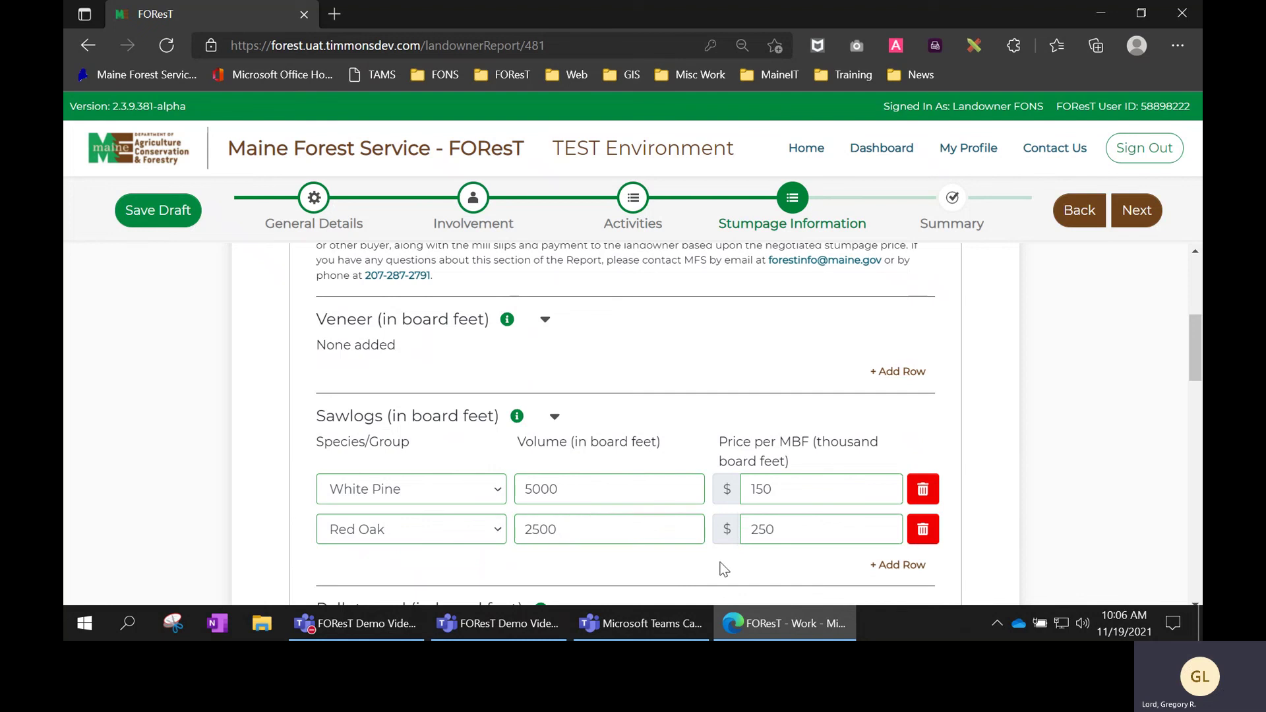
# Delete the Red Oak Sawlogs row and scroll down to the empty Biomass section.
pyautogui.click(924, 532)
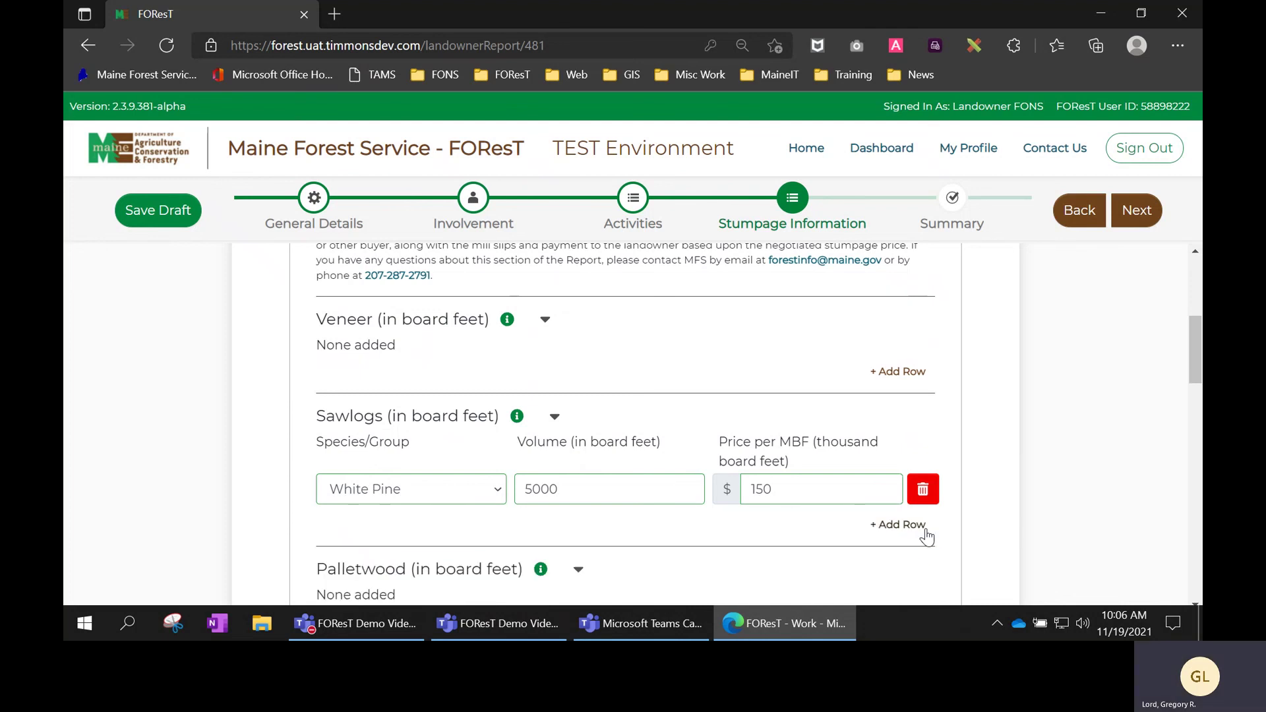
pyautogui.scroll(-1, 1027, 522)
pyautogui.scroll(-2, 1032, 526)
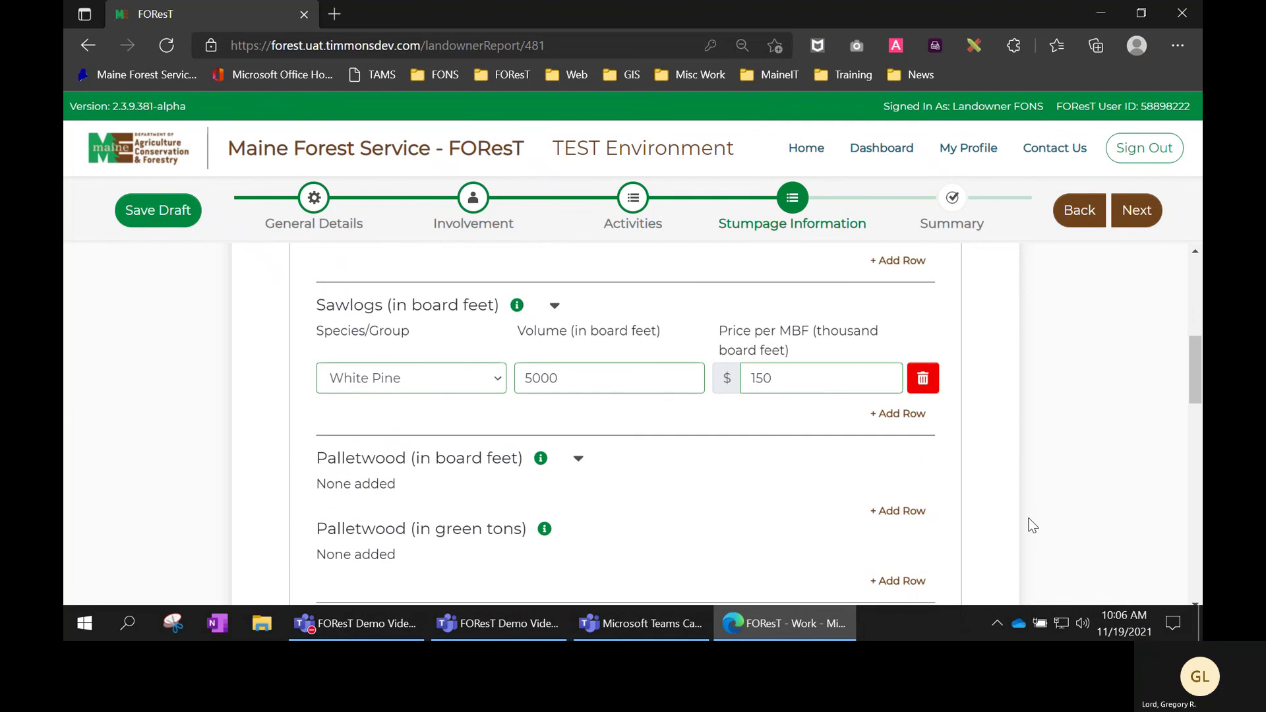
pyautogui.scroll(-1, 1031, 524)
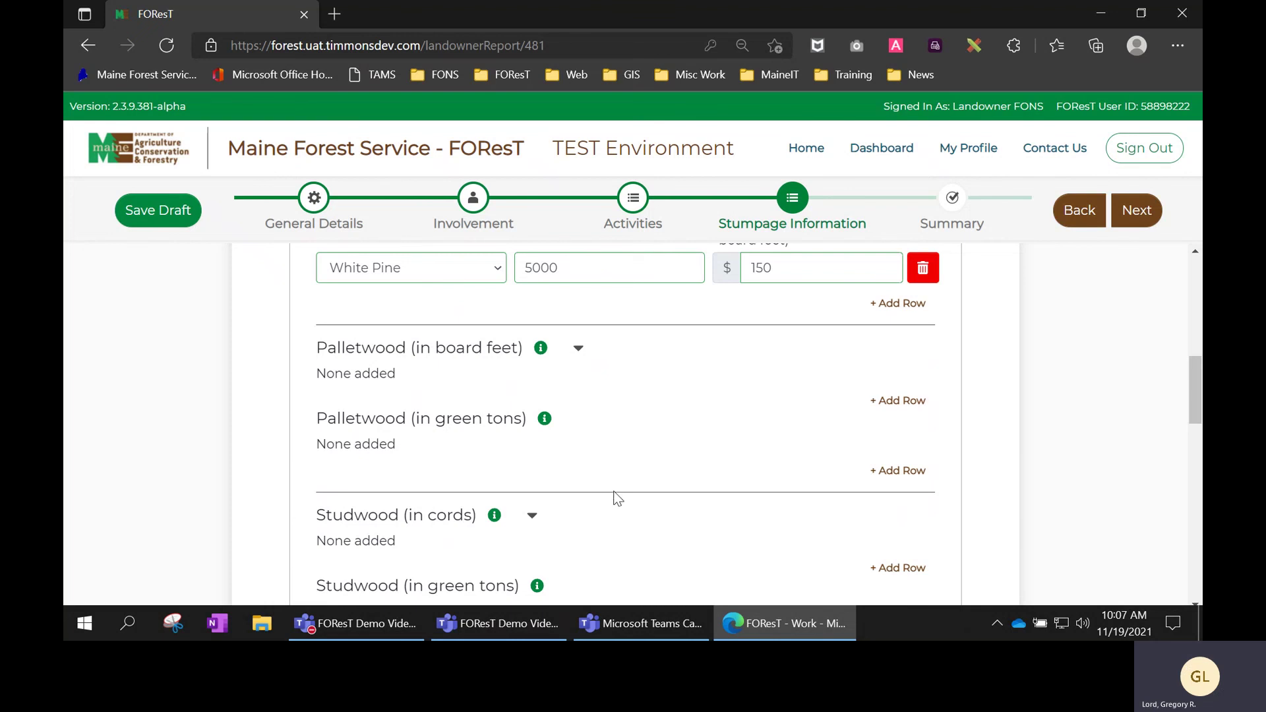
pyautogui.scroll(-2, 613, 495)
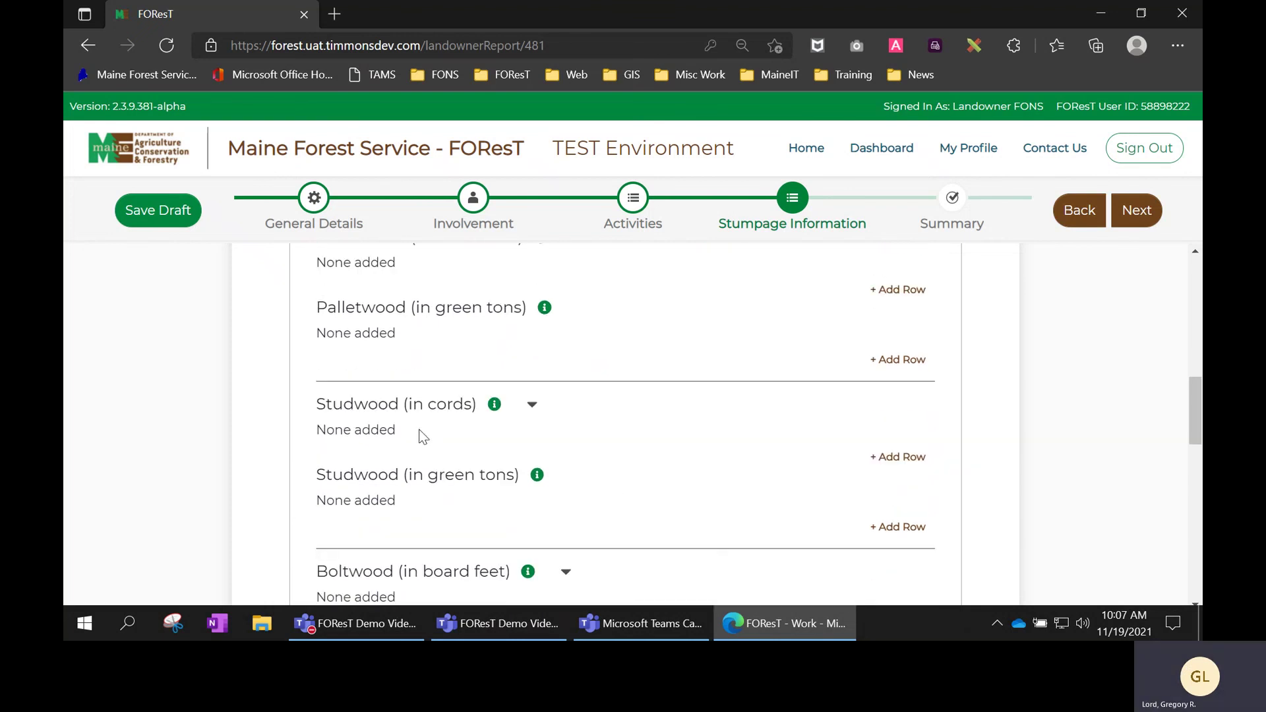
pyautogui.scroll(-4, 378, 466)
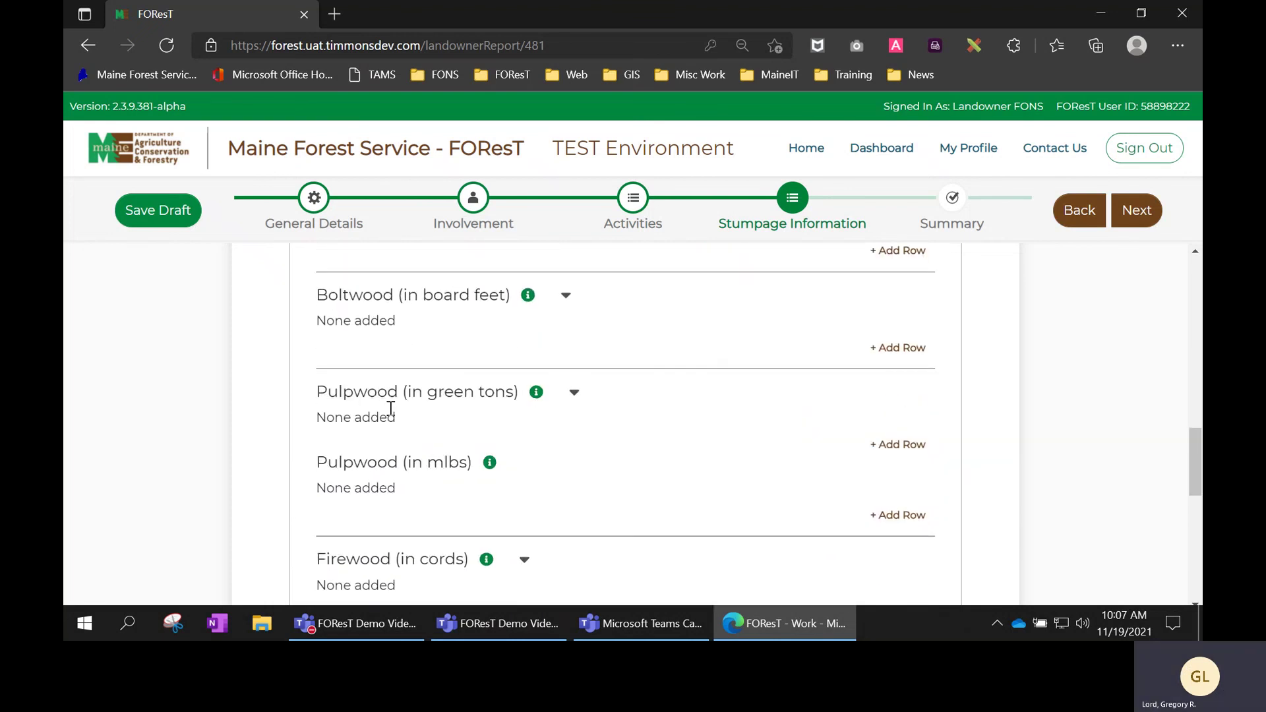
pyautogui.scroll(-3, 675, 451)
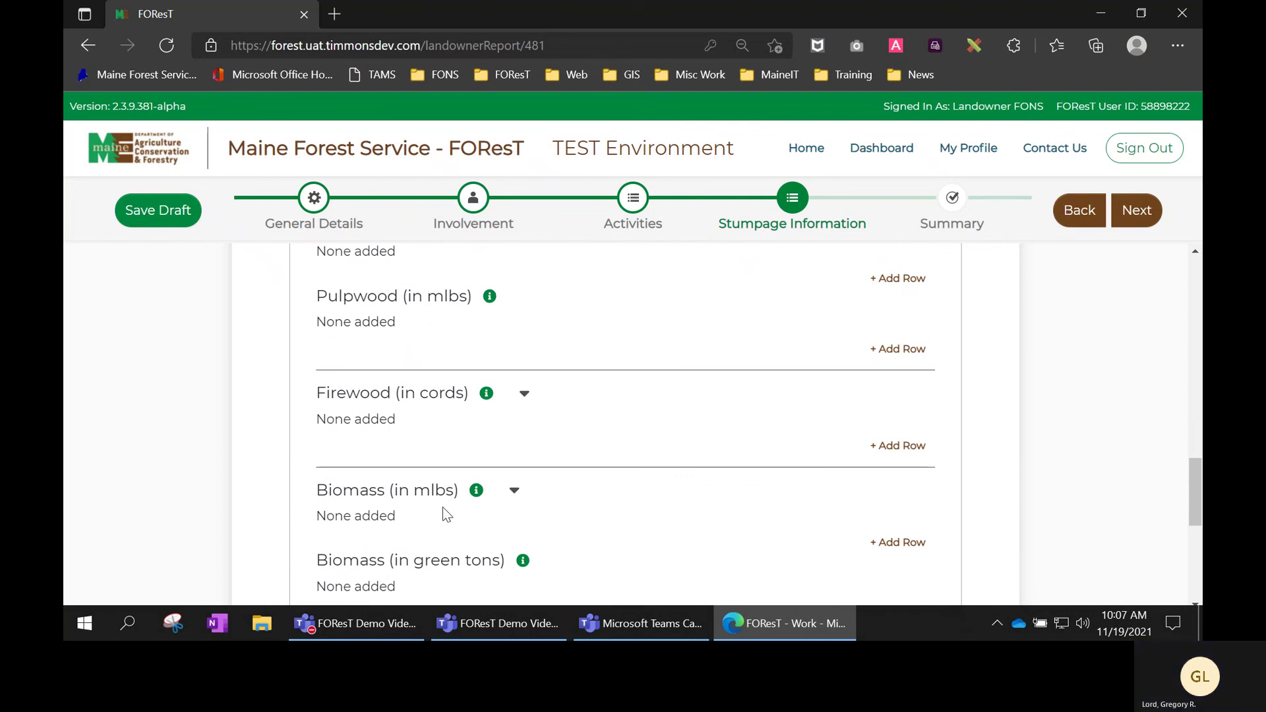
pyautogui.scroll(-1, 445, 514)
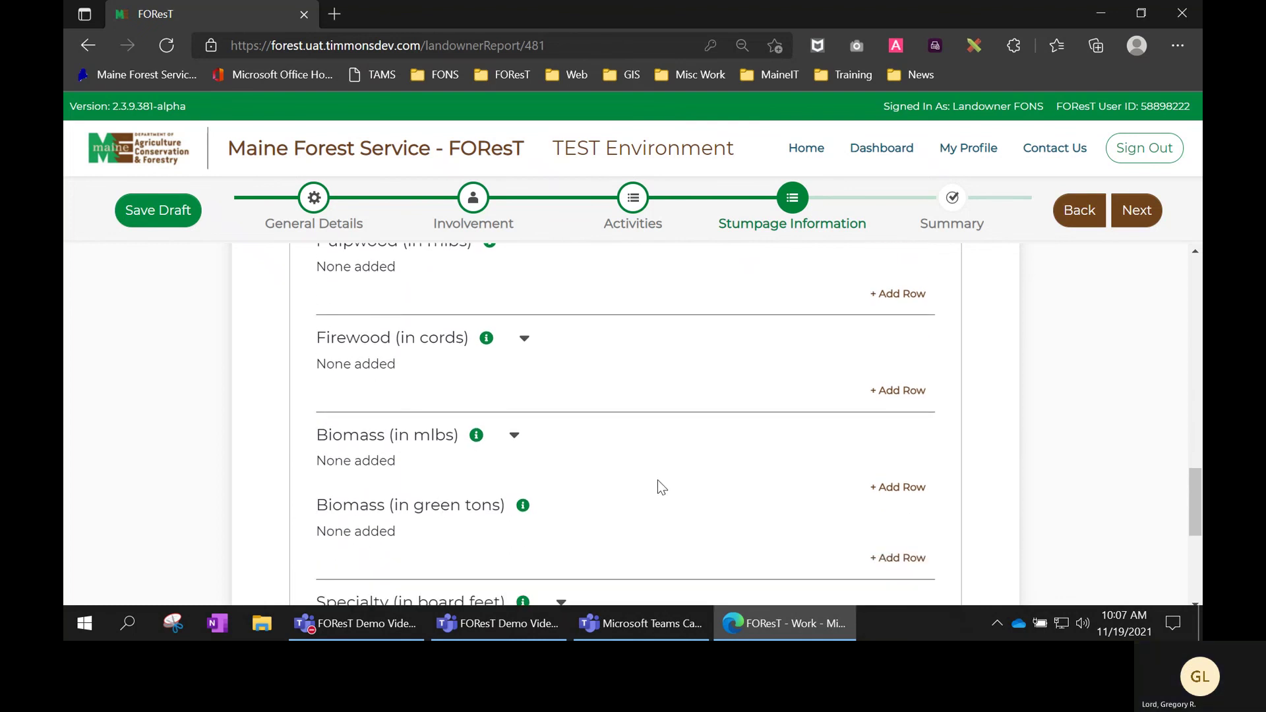
# Add a Biomass (in green tons) row: Softwood, volume 25000, price 1.50.
pyautogui.click(905, 559)
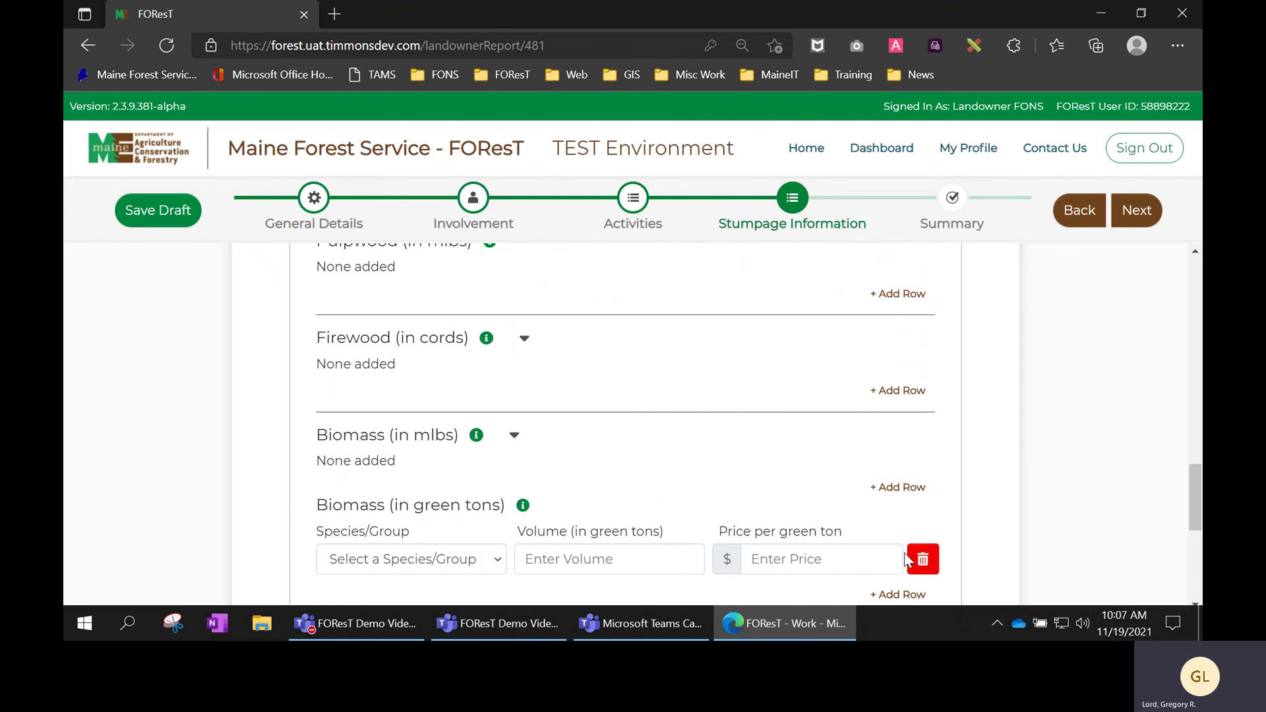
pyautogui.click(487, 565)
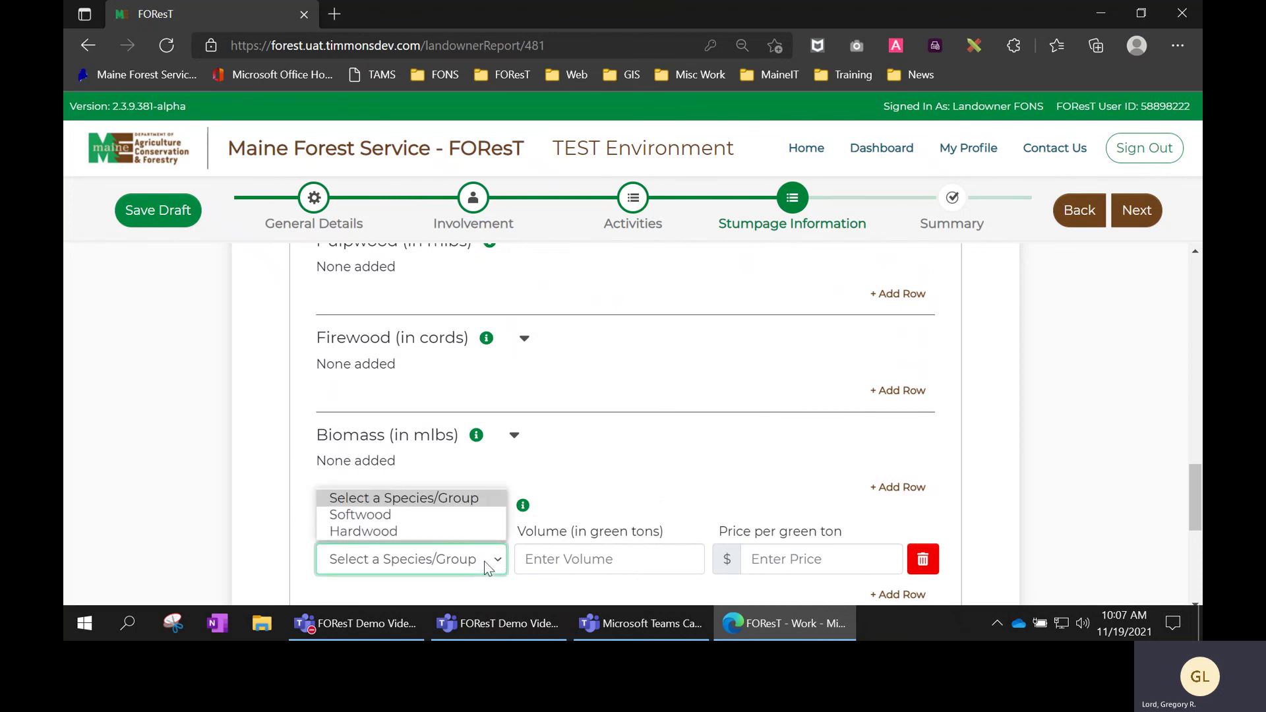
pyautogui.click(382, 516)
pyautogui.click(589, 563)
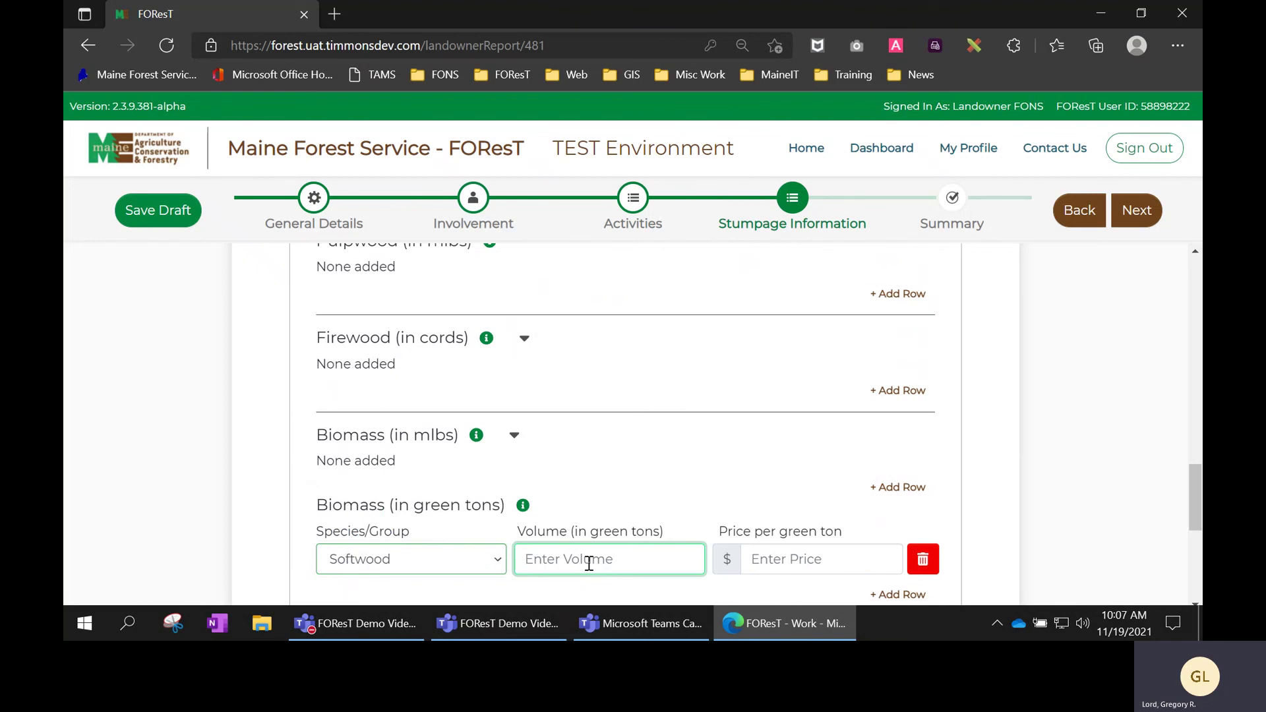
pyautogui.write('25000')
pyautogui.click(790, 560)
pyautogui.write('1.50')
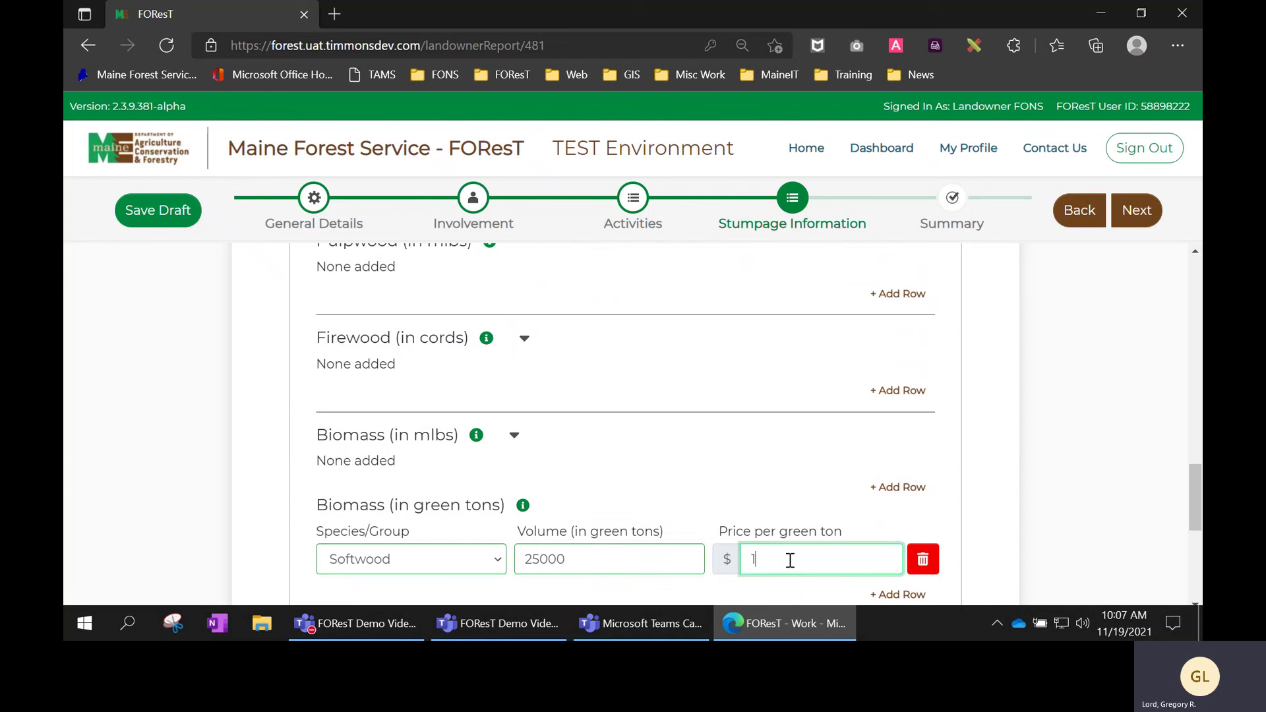
pyautogui.click(983, 550)
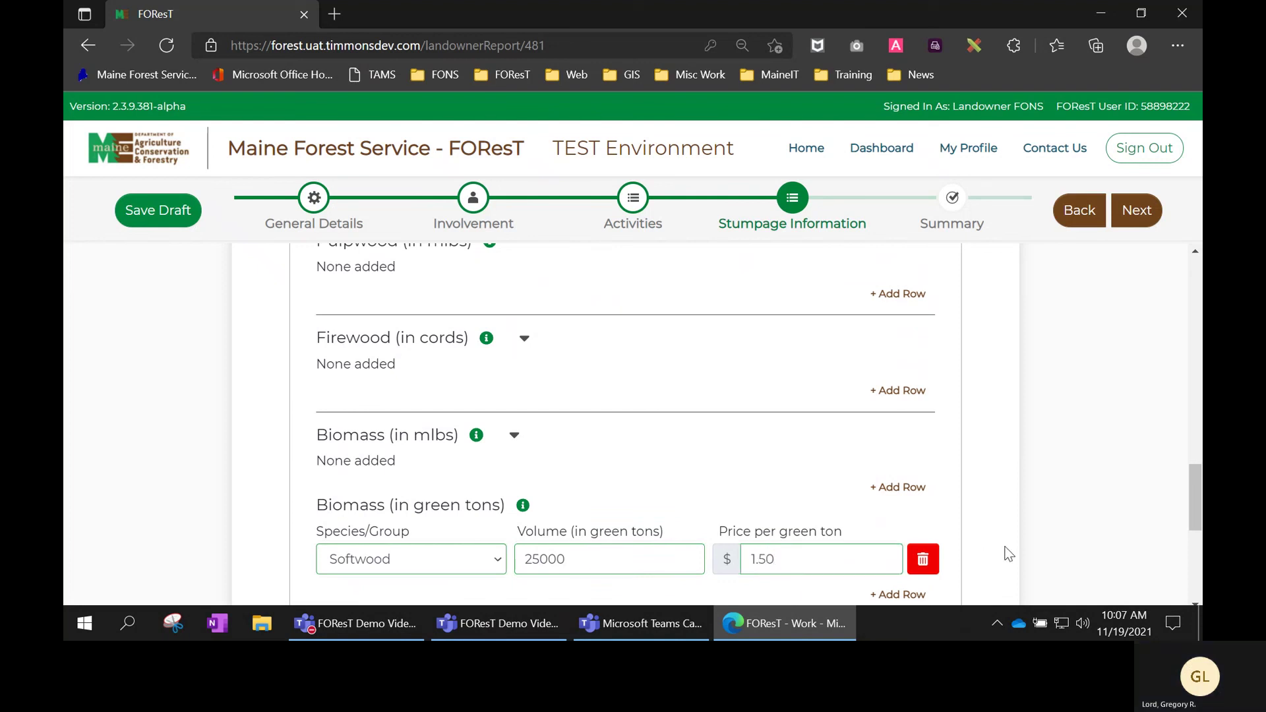
pyautogui.scroll(-2, 985, 547)
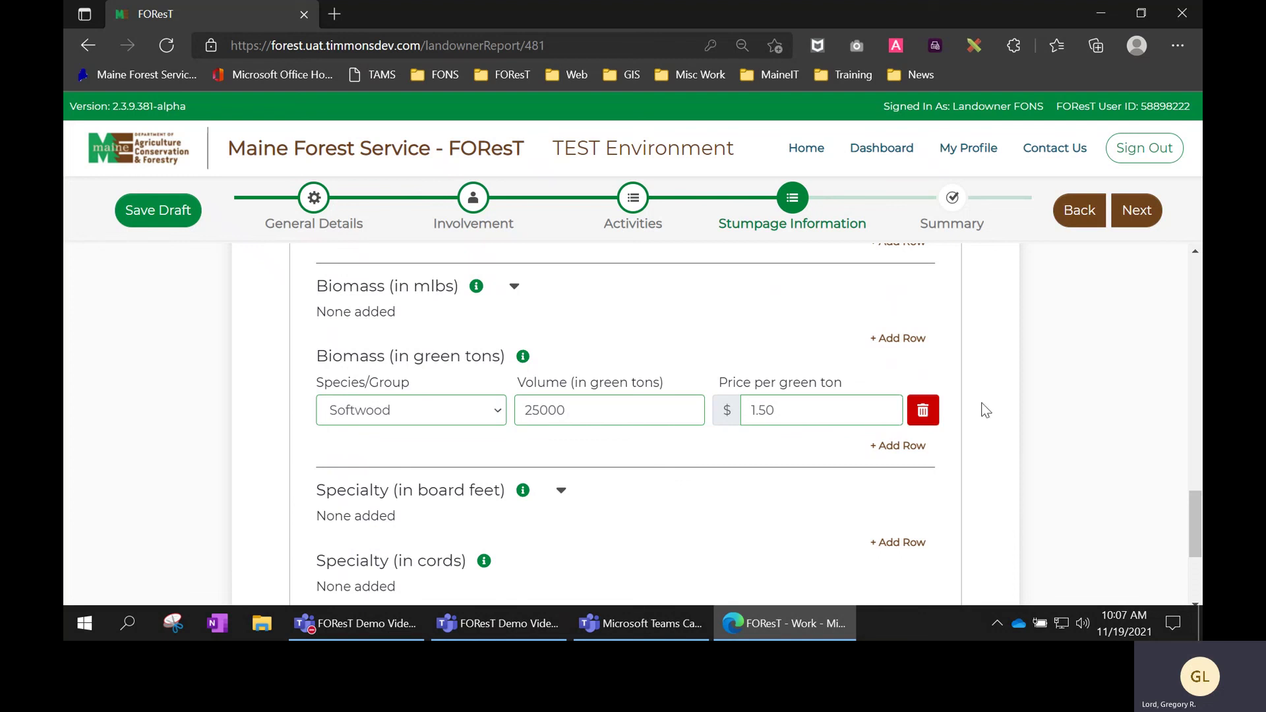
pyautogui.scroll(-2, 992, 405)
pyautogui.scroll(-2, 995, 410)
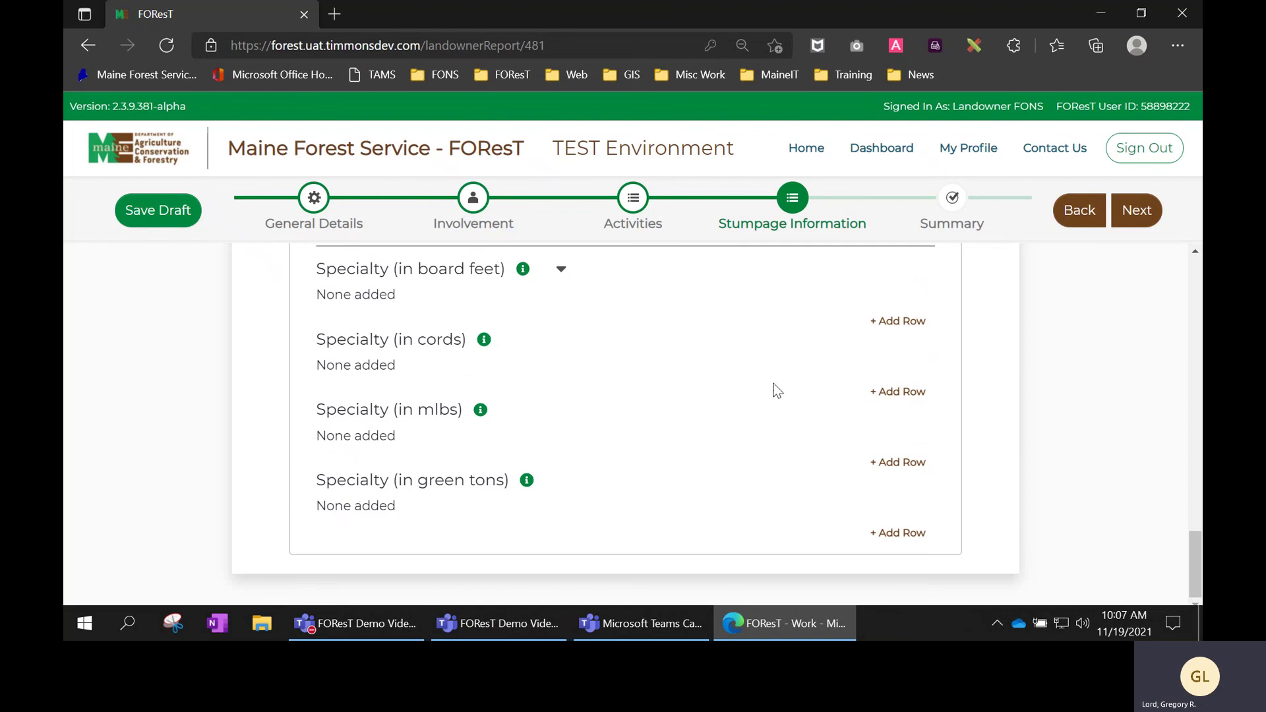
pyautogui.scroll(1, 863, 415)
pyautogui.scroll(7, 860, 408)
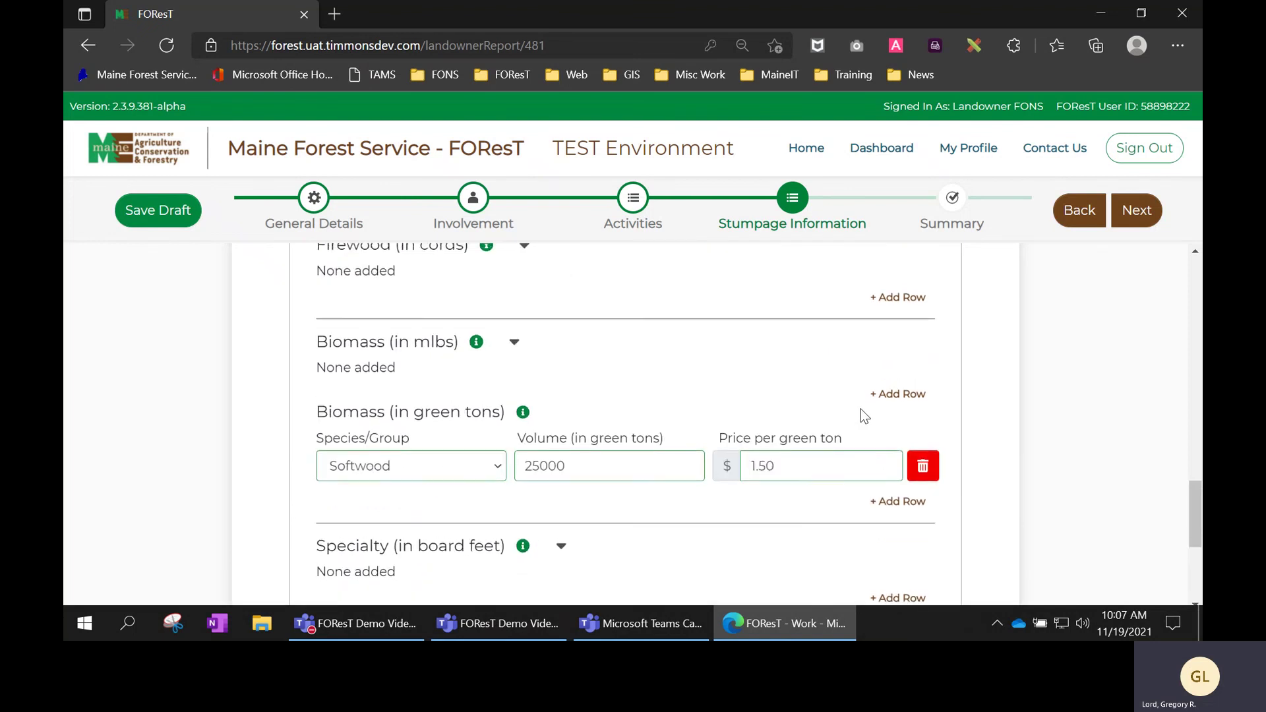
pyautogui.scroll(8, 860, 409)
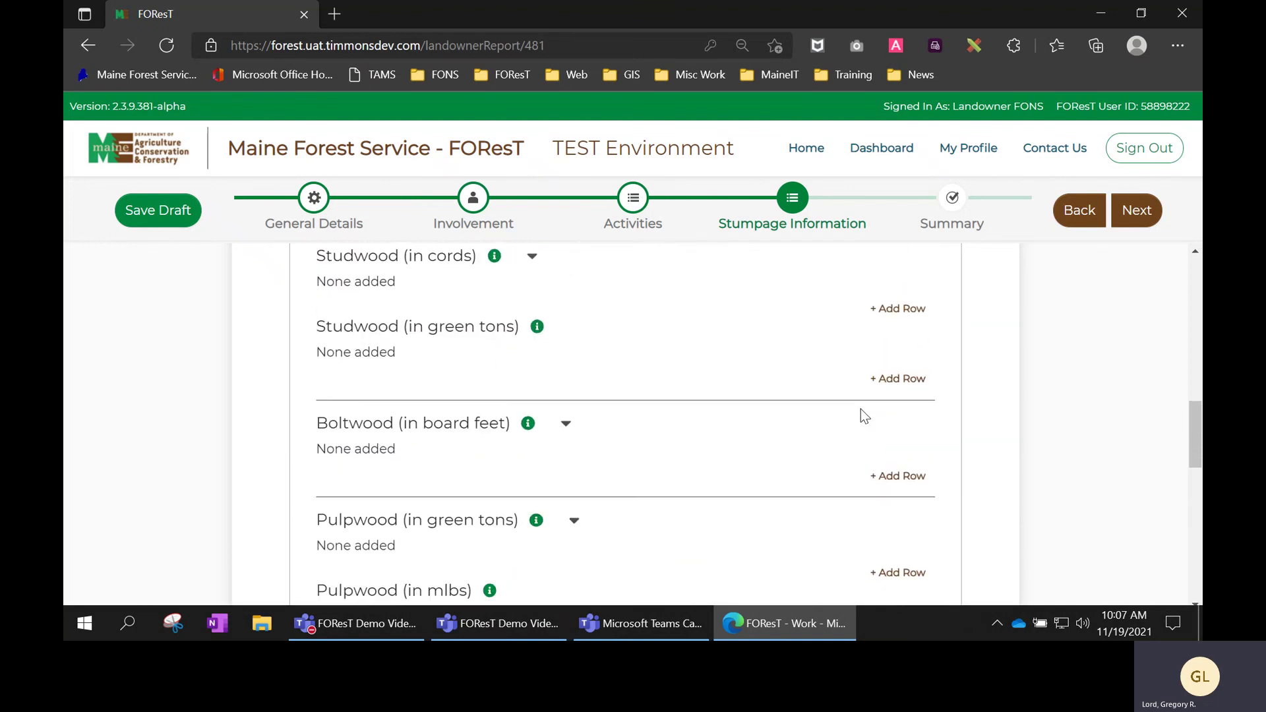
pyautogui.scroll(5, 860, 409)
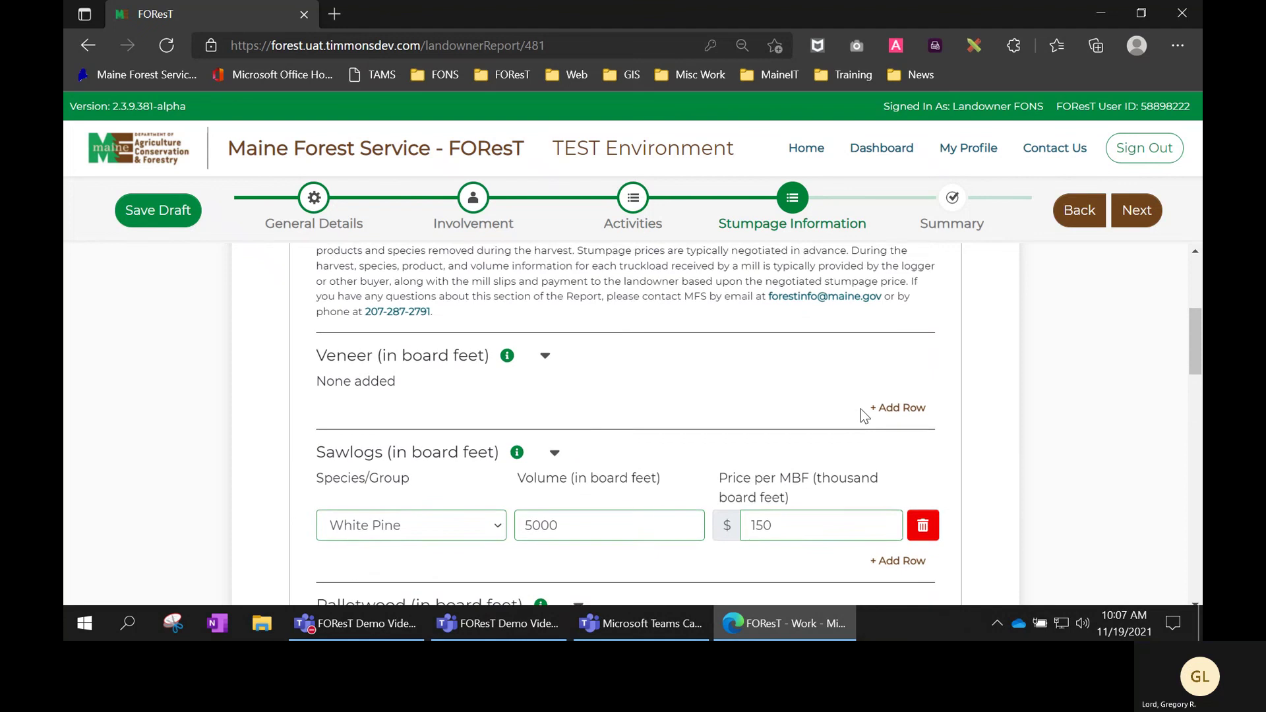
pyautogui.scroll(1, 1126, 325)
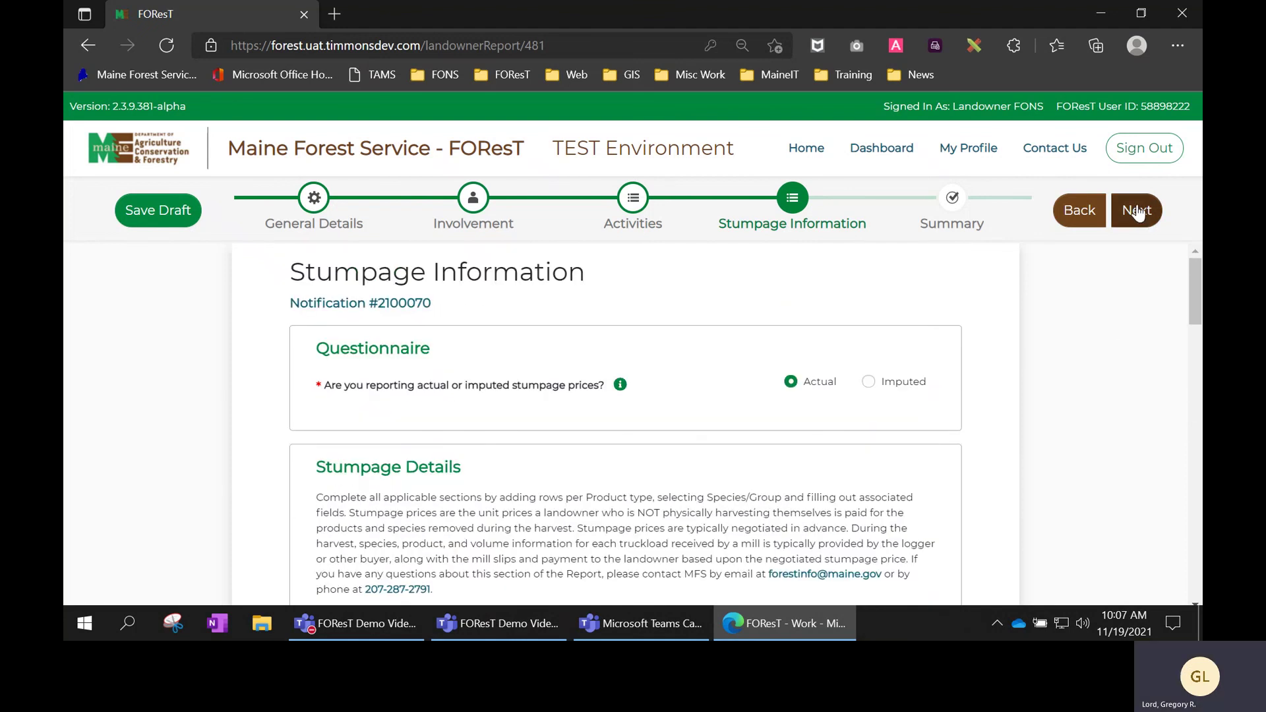